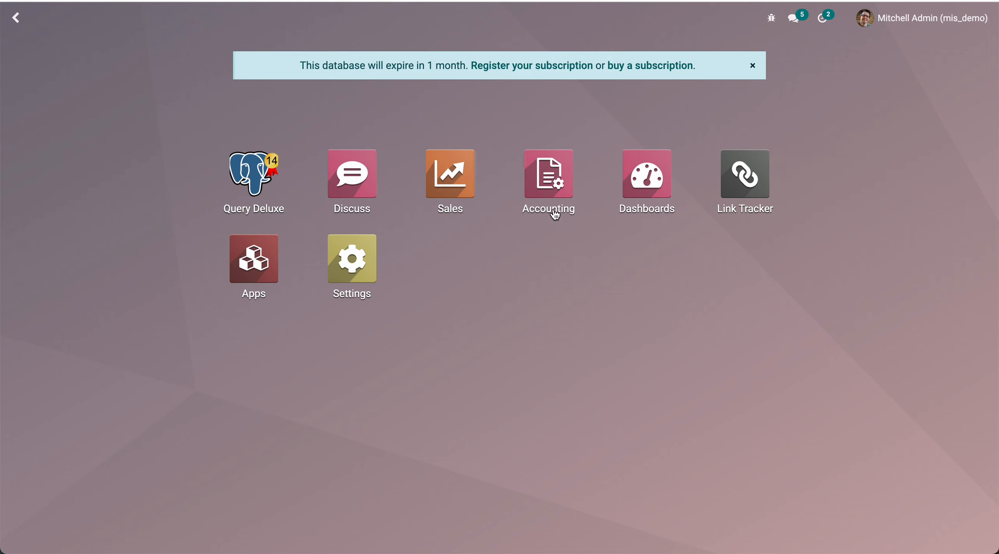
Open Query Deluxe and examine the Google Sheet credentials in its configuration settings
click(252, 171)
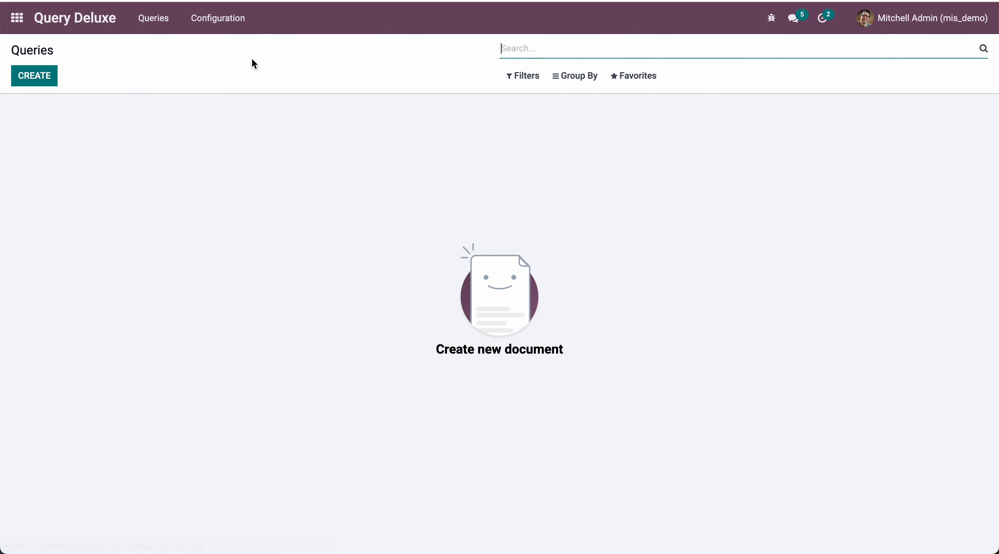
click(221, 20)
click(223, 44)
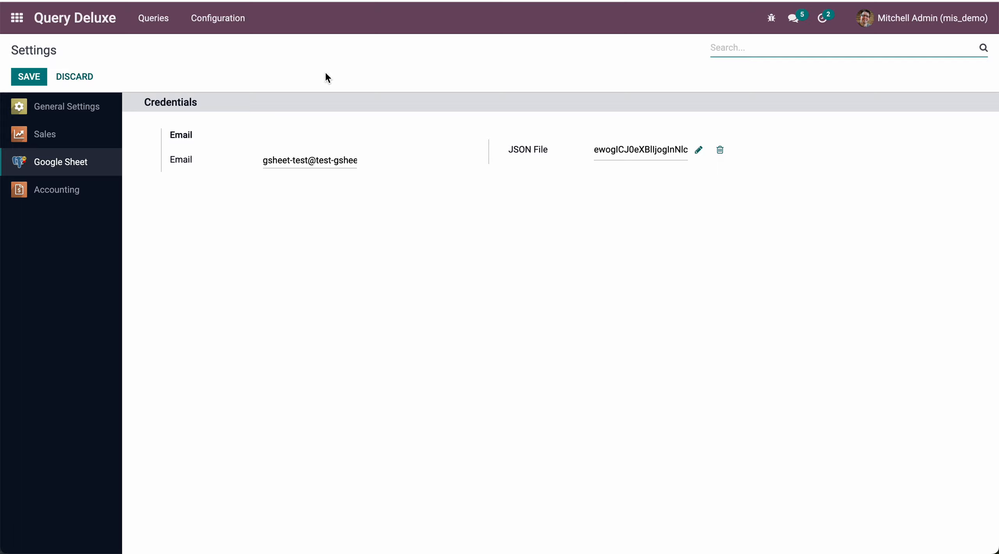
Create a new query record named "Customer Data" and paste the target Google spreadsheet's link as its URL
click(153, 19)
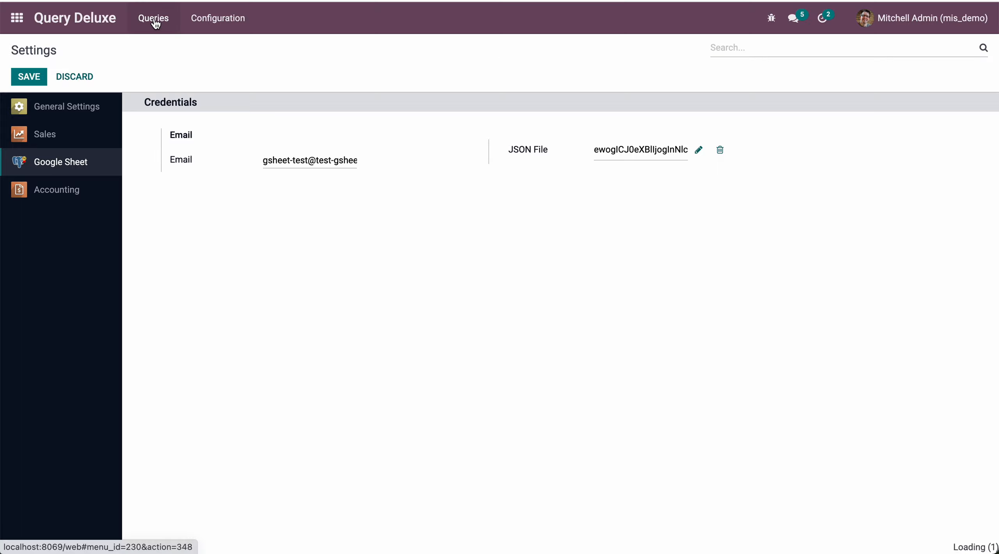
click(49, 83)
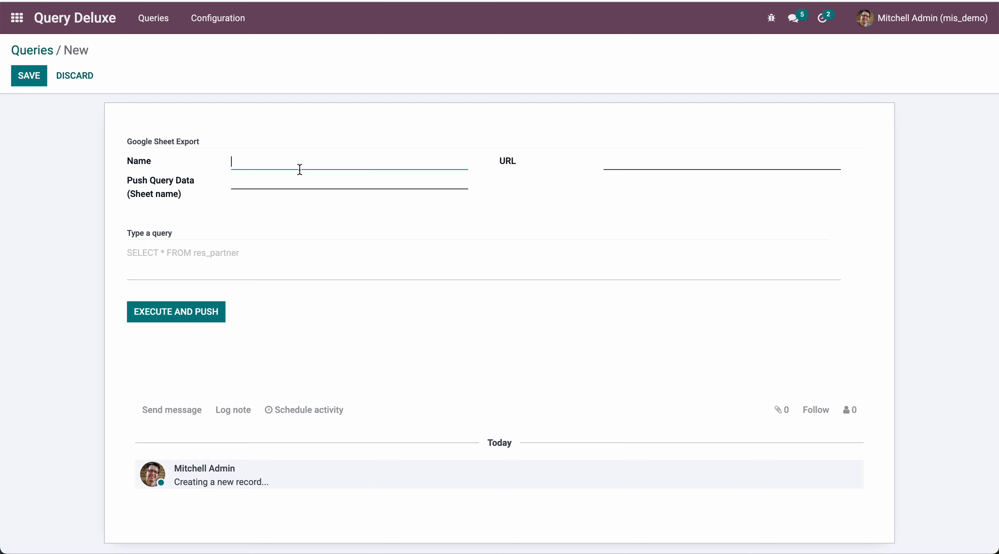
text(Customer Data)
click(640, 164)
key(ctrl+v)
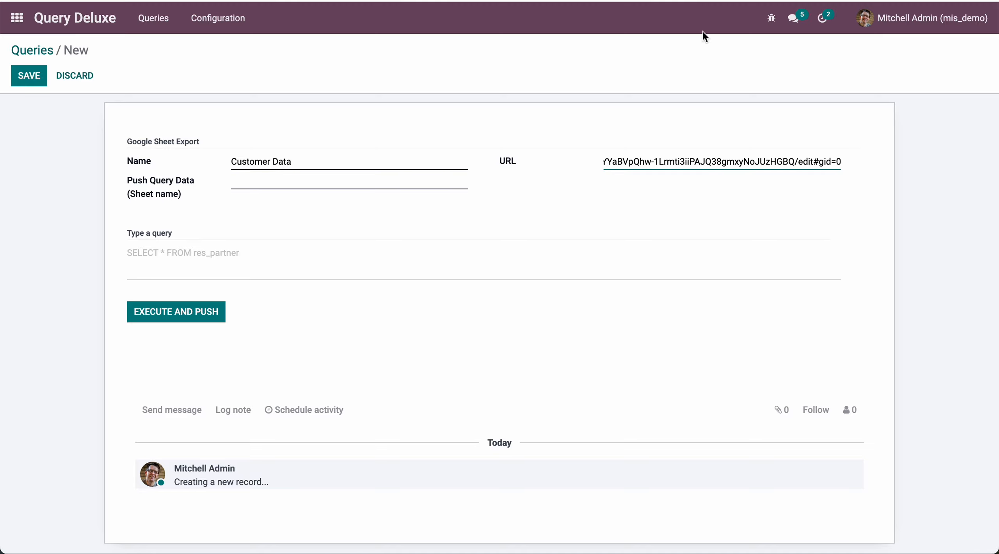
Check the sheet name in the Google spreadsheet and enter customer_data as the query record's Push Query Data sheet name
key(ctrl+Tab)
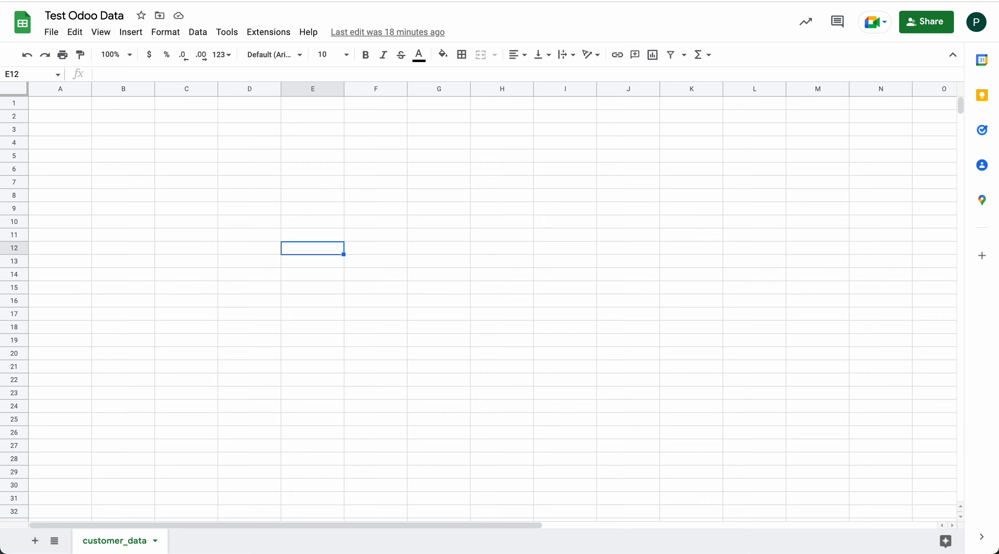
key(ctrl+shift+Tab)
click(246, 181)
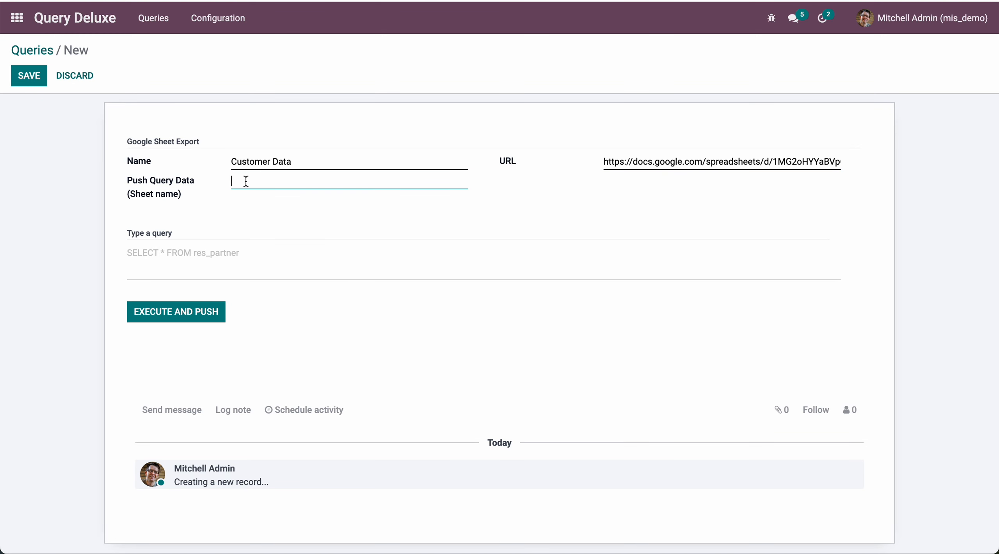
text(customer_data)
Enter the query "select id,name,credit,debit from res_partner where active=1;" and try to execute and push it
click(177, 254)
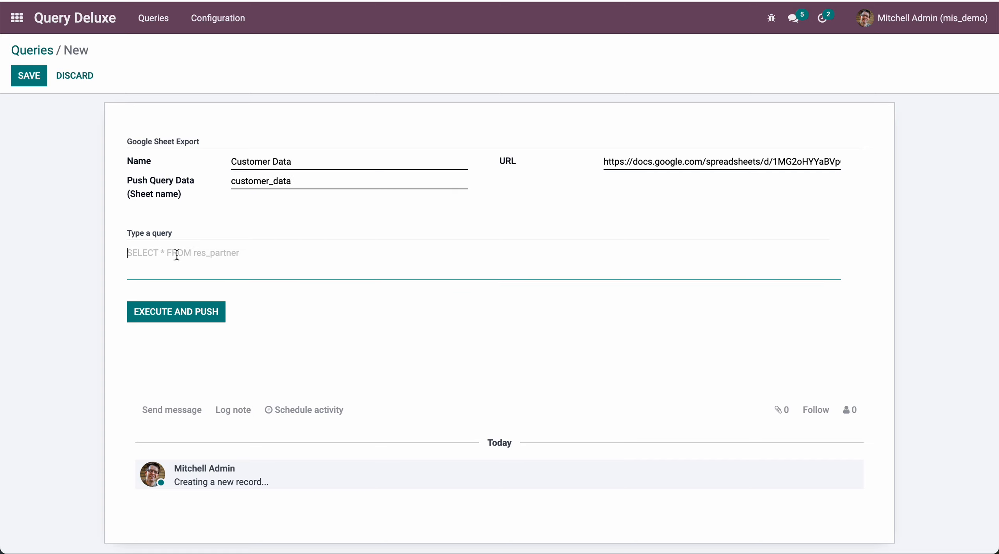
text(select )
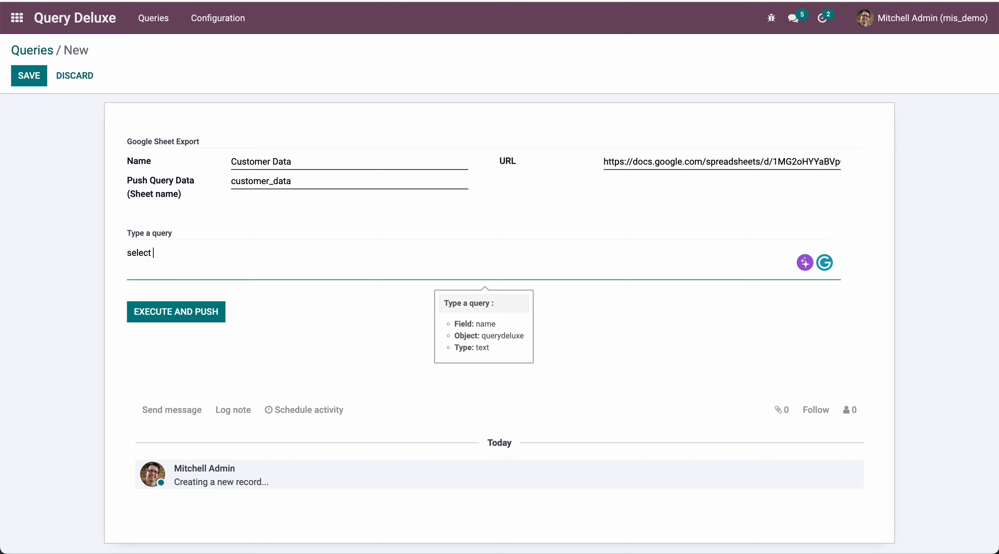
text(id,name)
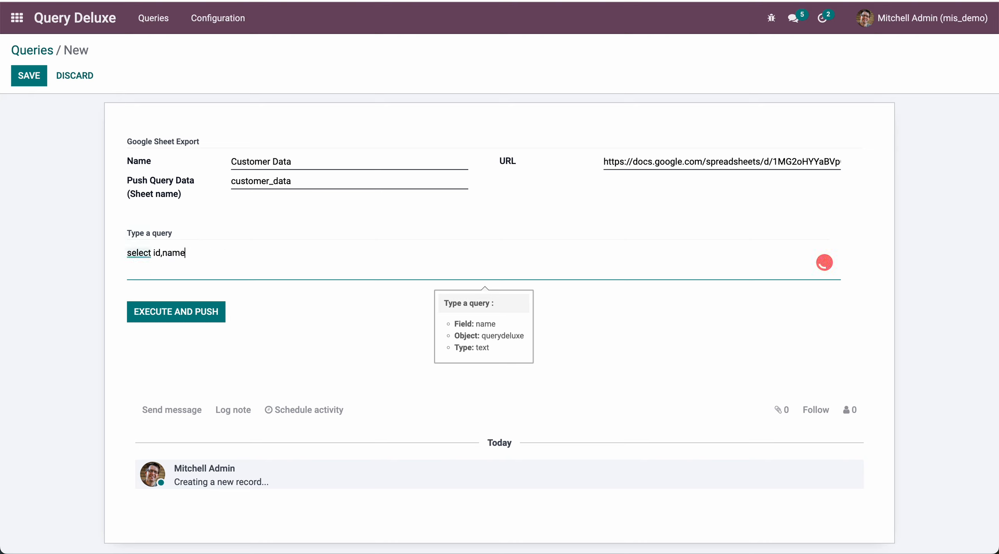
text(,credit,debit from re)
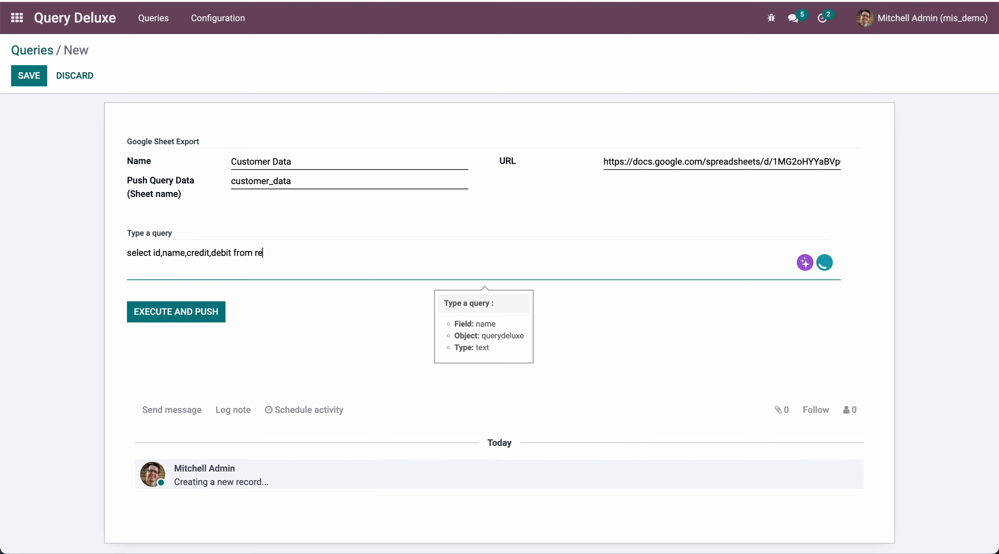
text(s_partner where active)
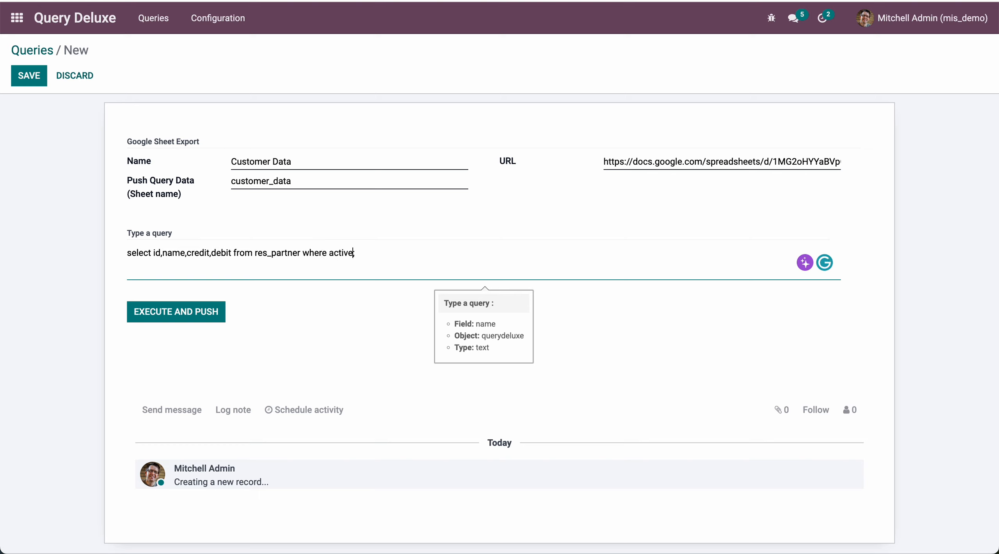
text(=1)
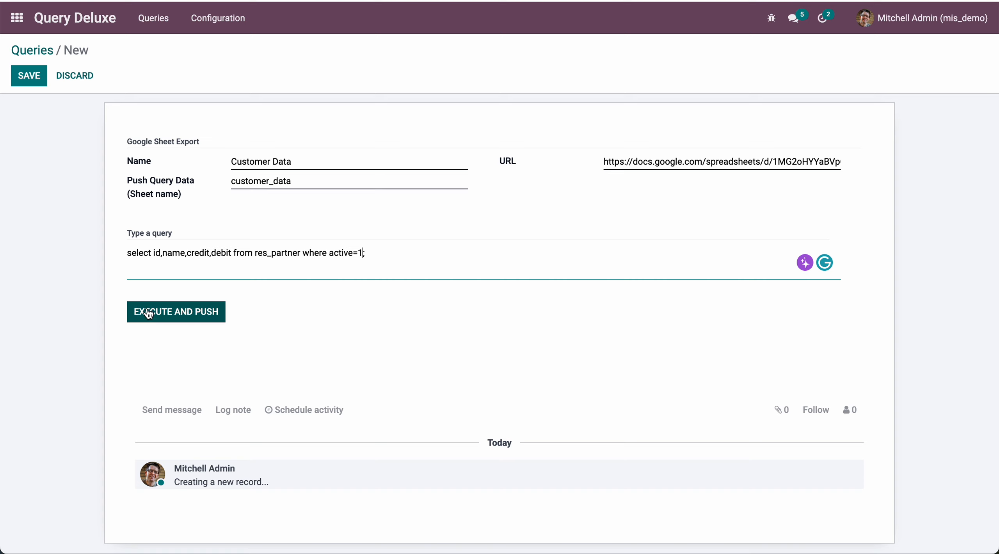
click(180, 315)
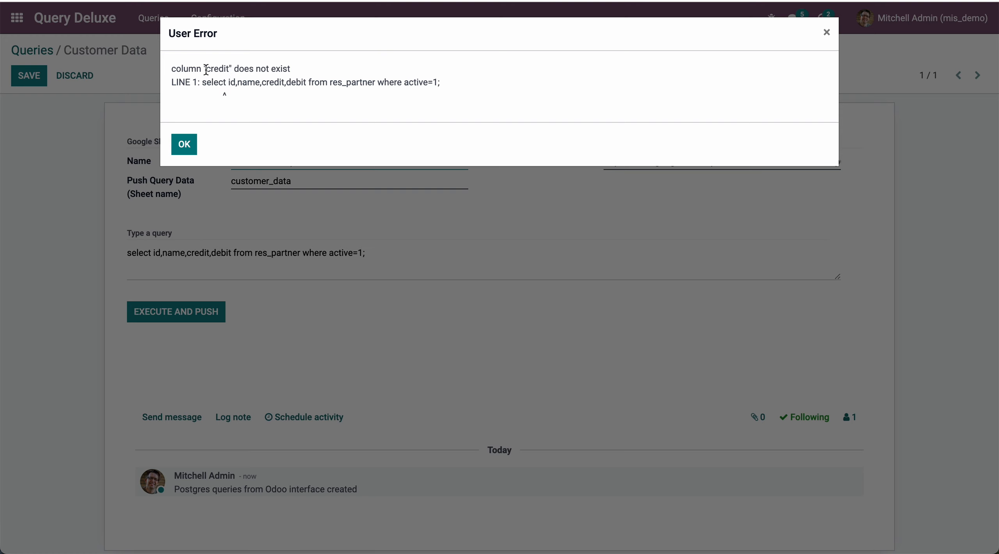
click(189, 148)
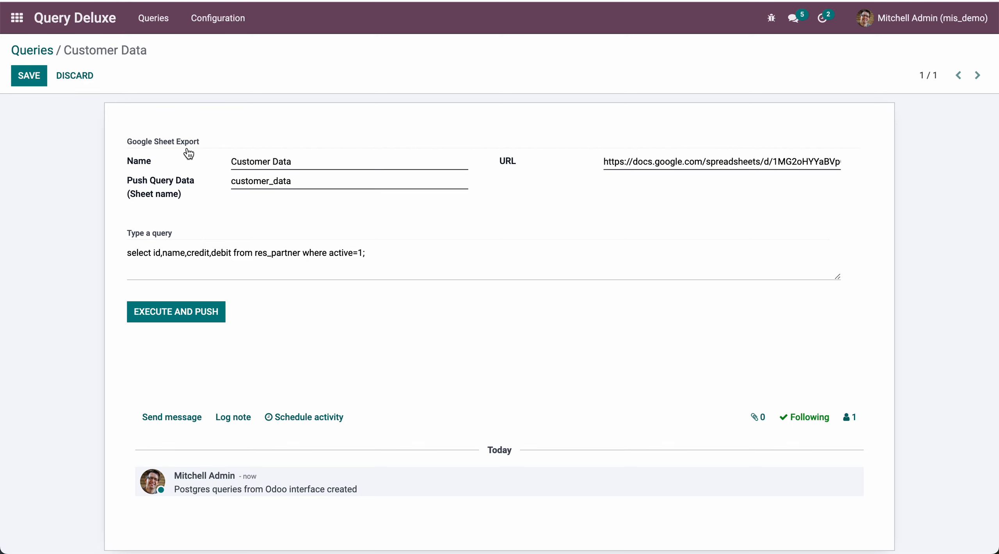
Remove the credit and debit columns from the query and try to execute and push it again
drag(186, 253, 226, 253)
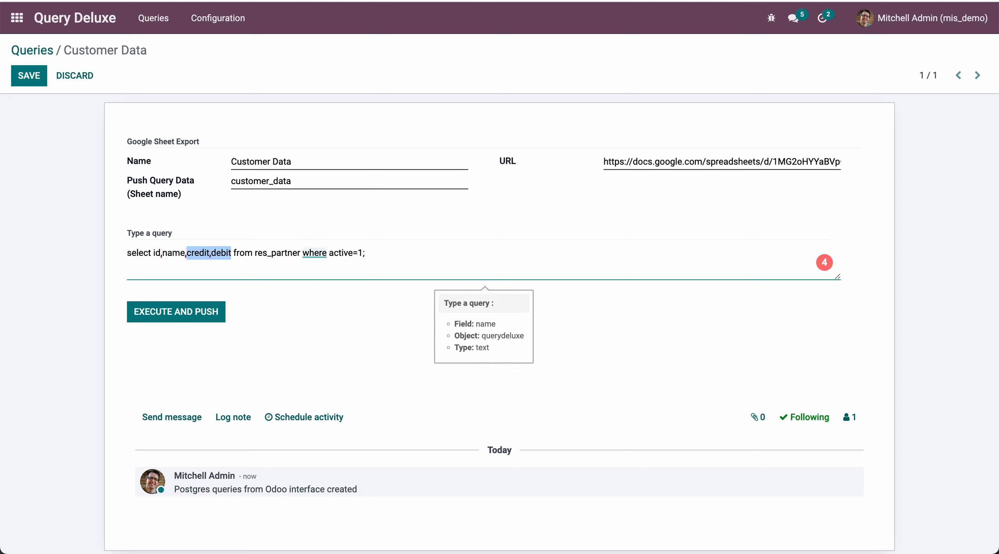
key(BackSpace)
key(BackSpace)
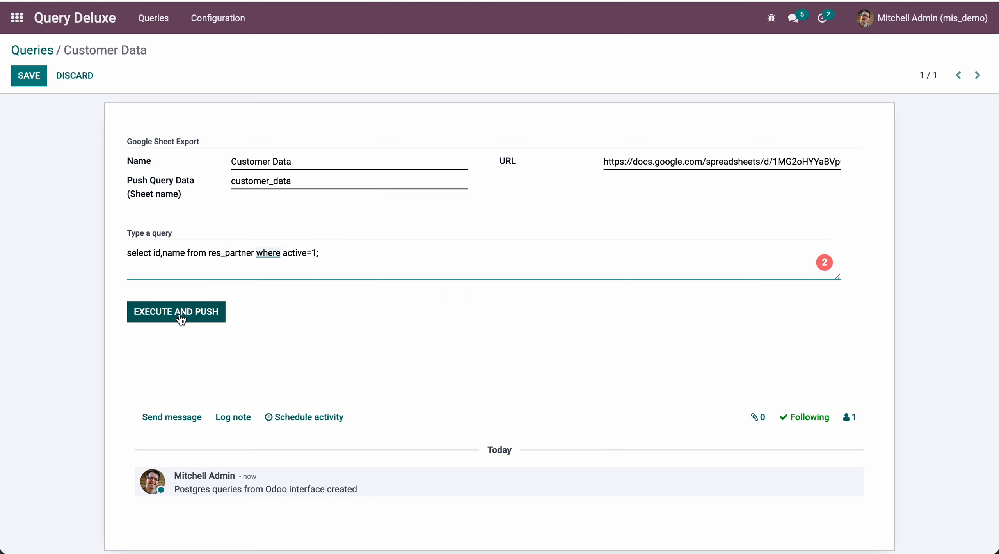
click(180, 317)
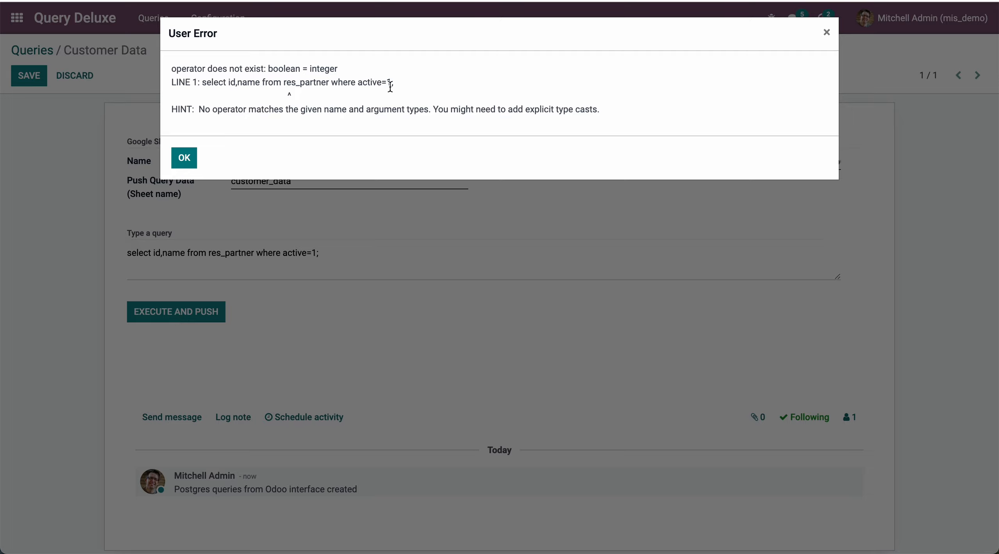
click(184, 158)
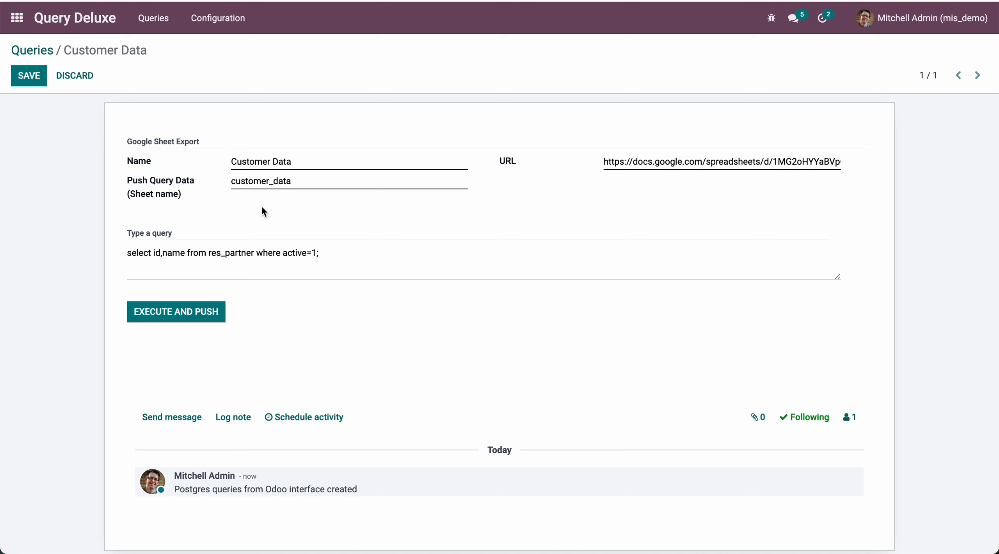
Change the query's condition to active=true, execute and push it to the sheet, and save the record
click(315, 252)
key(BackSpace)
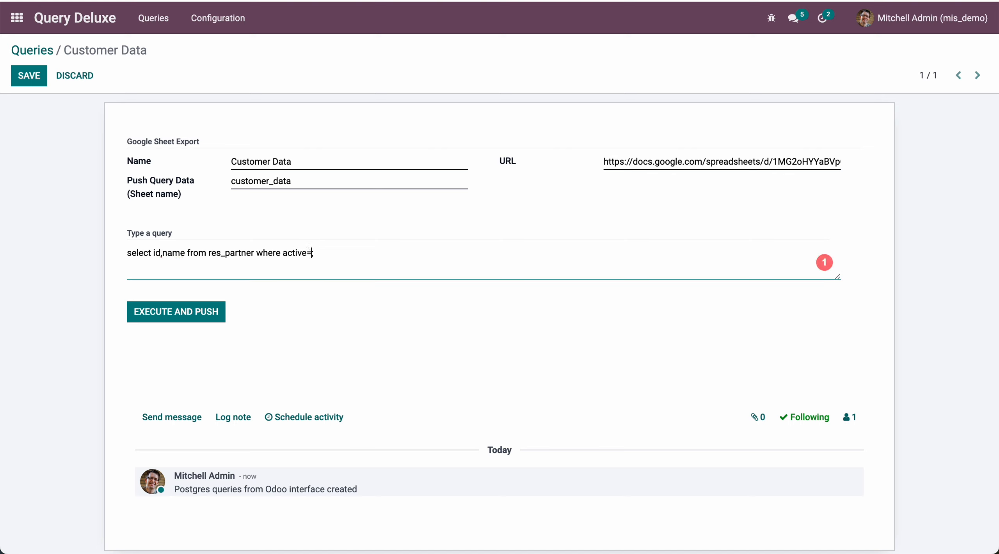
text(true)
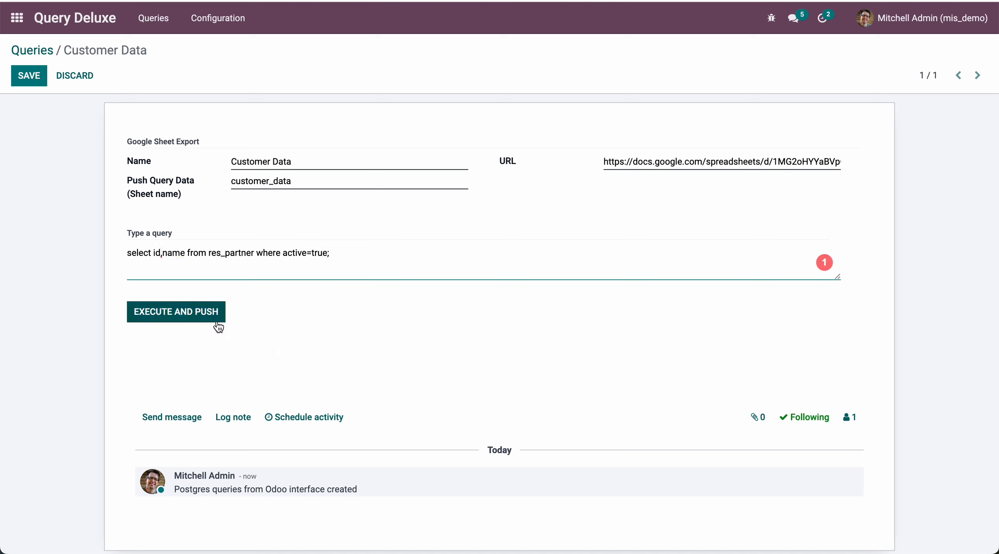
click(194, 314)
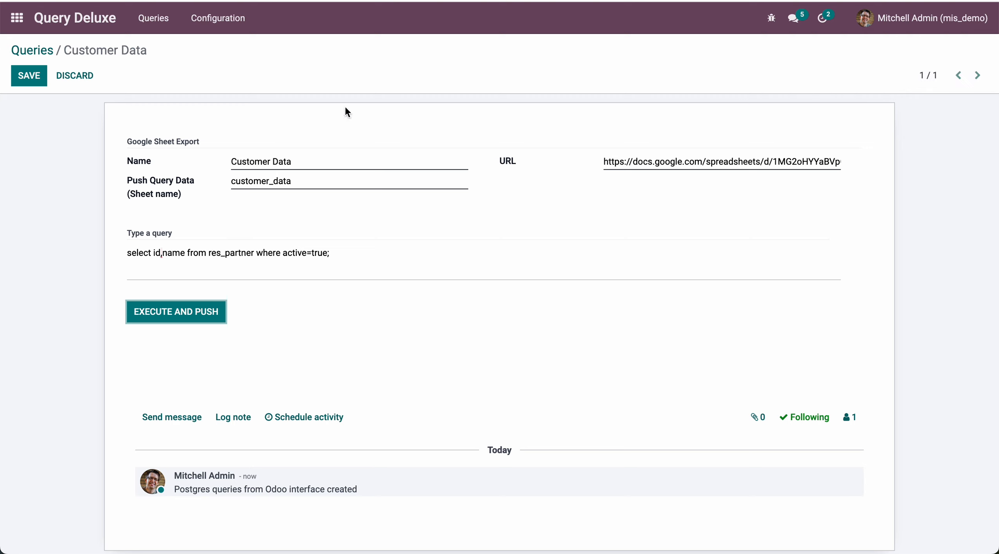
click(28, 80)
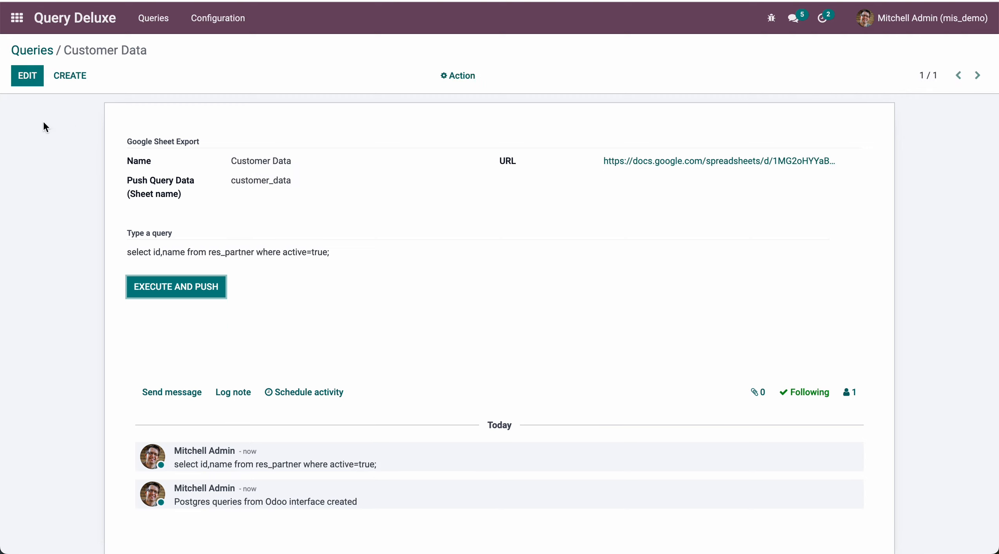
Switch to Google Sheets and examine the exported id and name columns in the customer_data sheet down to the last row
key(ctrl+Tab)
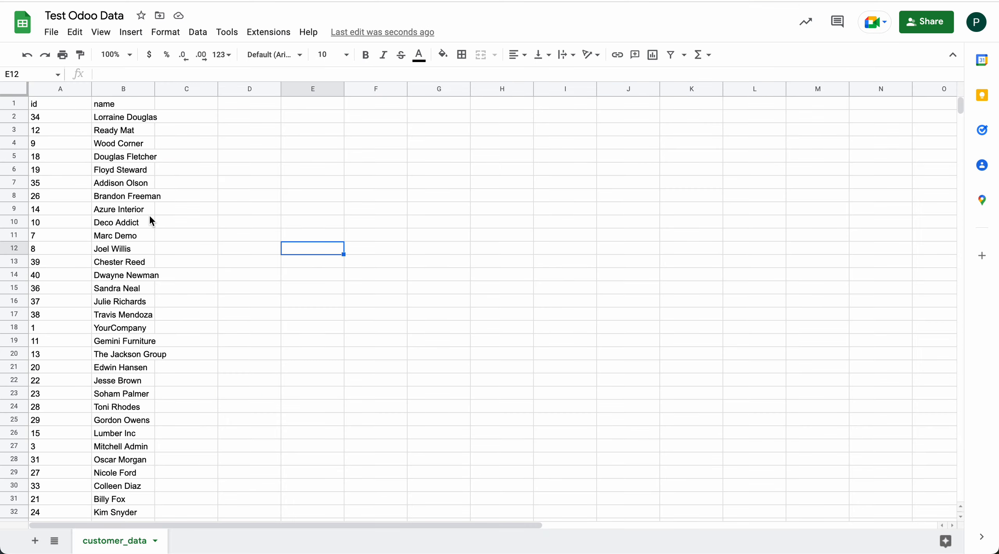
click(47, 105)
click(112, 106)
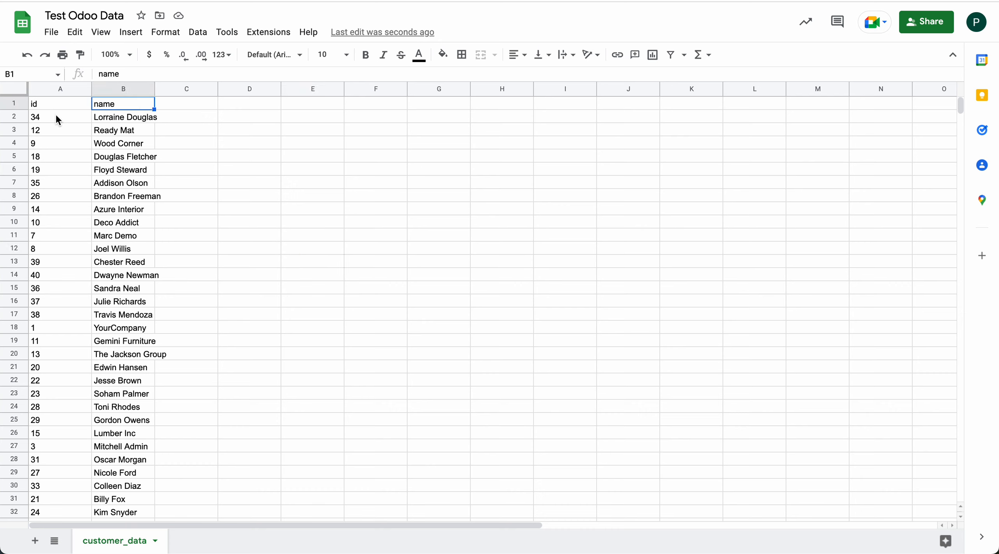
scroll(124, 276, down, 3)
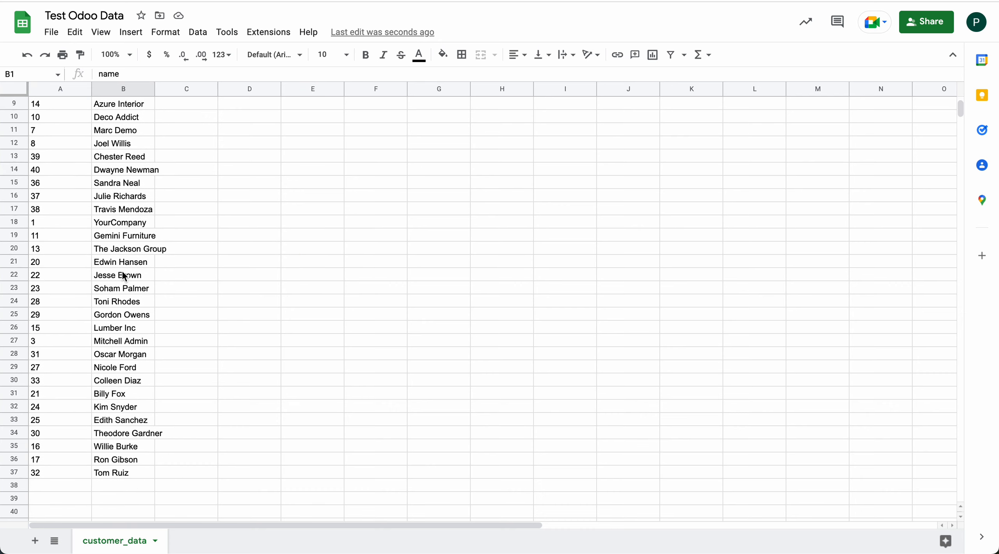
scroll(124, 278, down, 1)
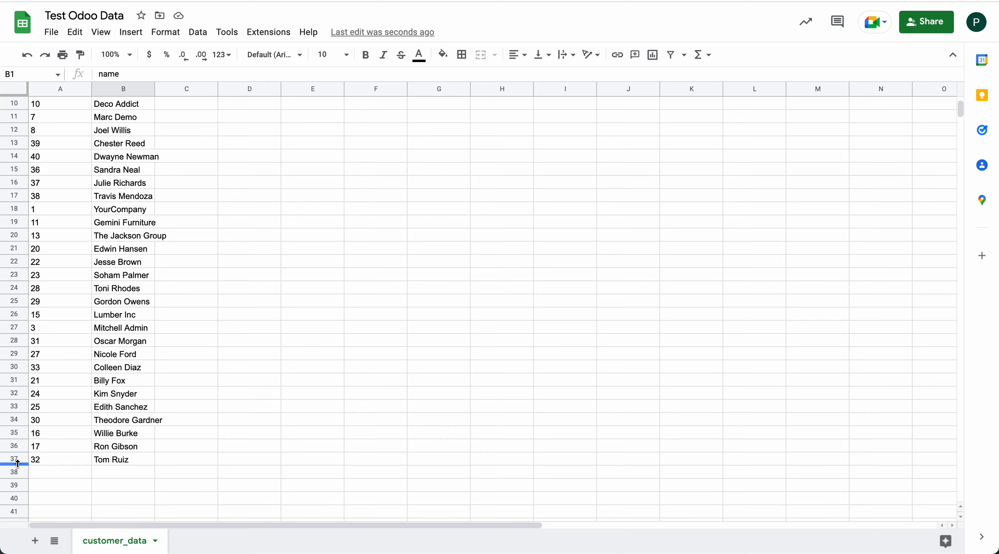
click(16, 449)
scroll(129, 371, up, 5)
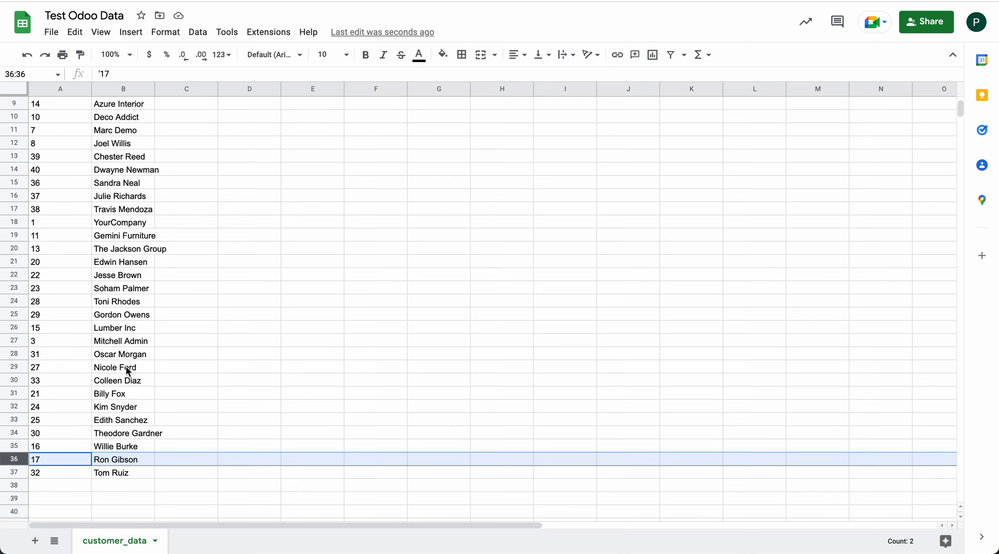
scroll(123, 299, down, 5)
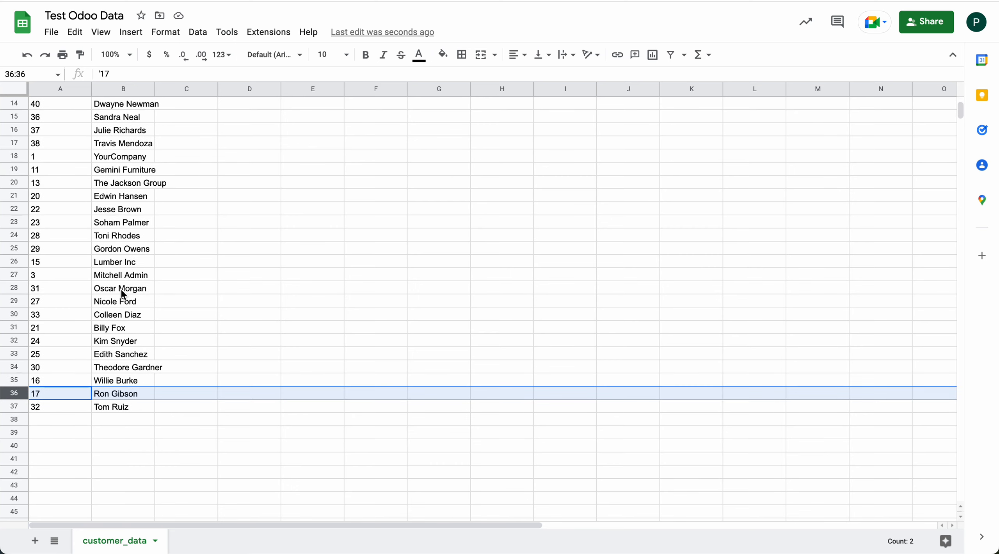
scroll(123, 298, up, 5)
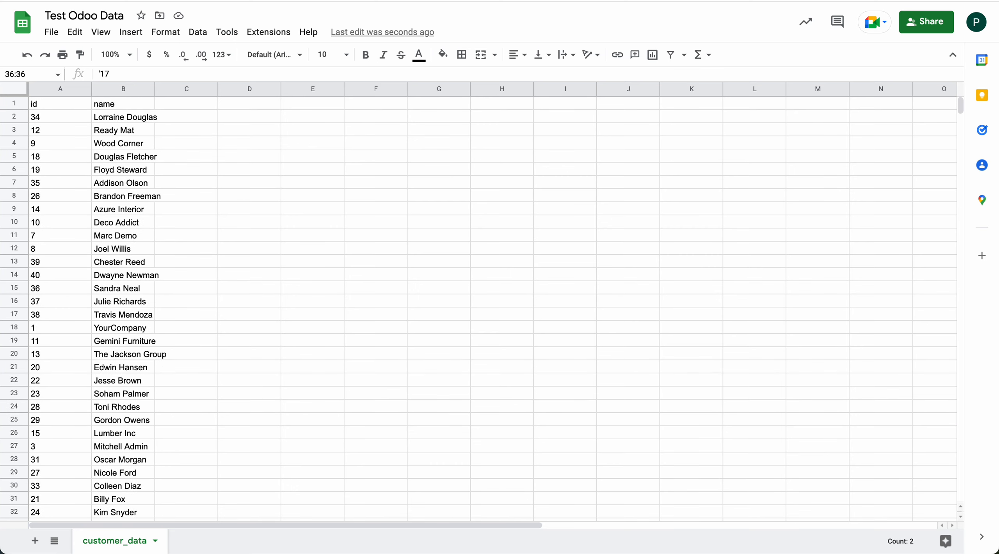
Open the Sales customers list in Odoo, clear its search filter, and compare its records with the rows in the customer_data sheet
key(ctrl+shift+Tab)
click(18, 23)
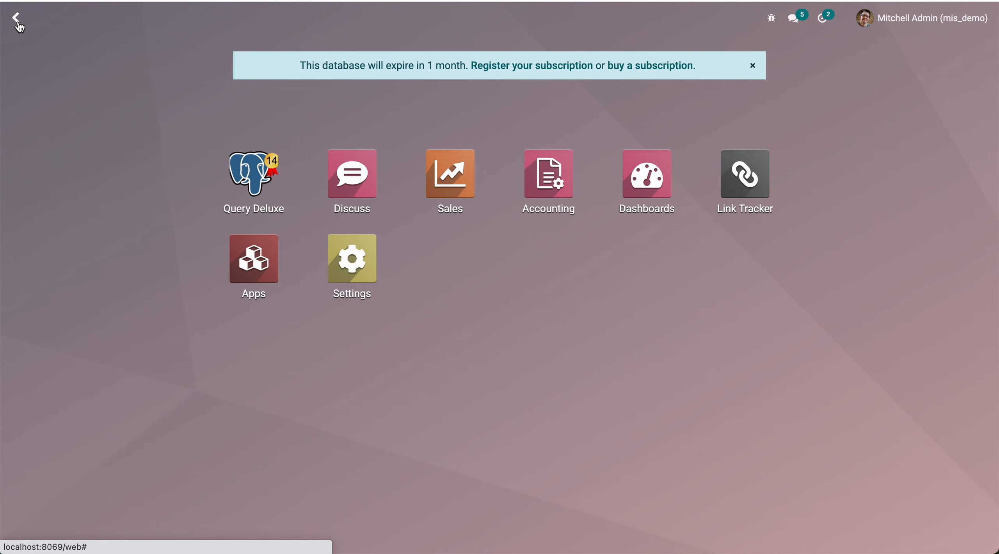
text(cust)
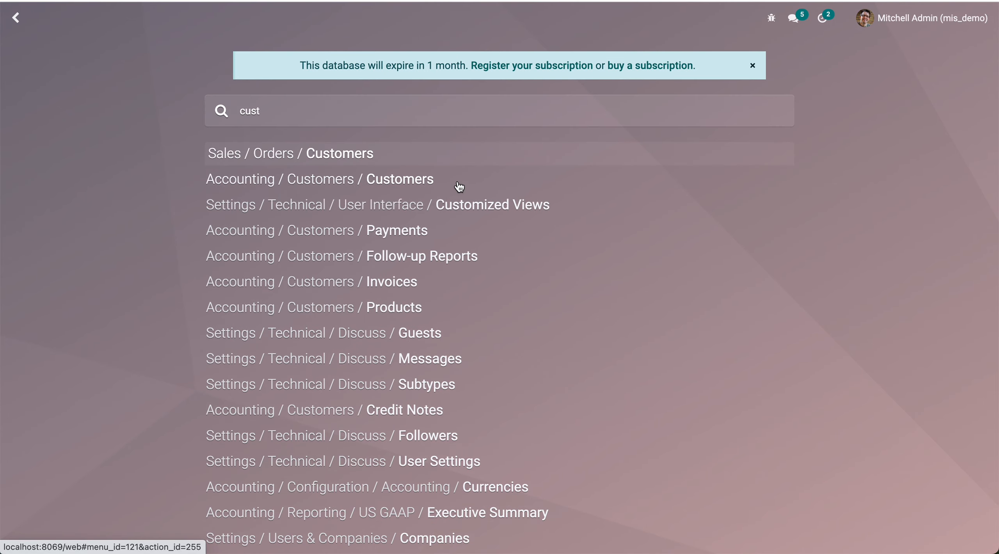
text(omers)
key(Return)
key(BackSpace)
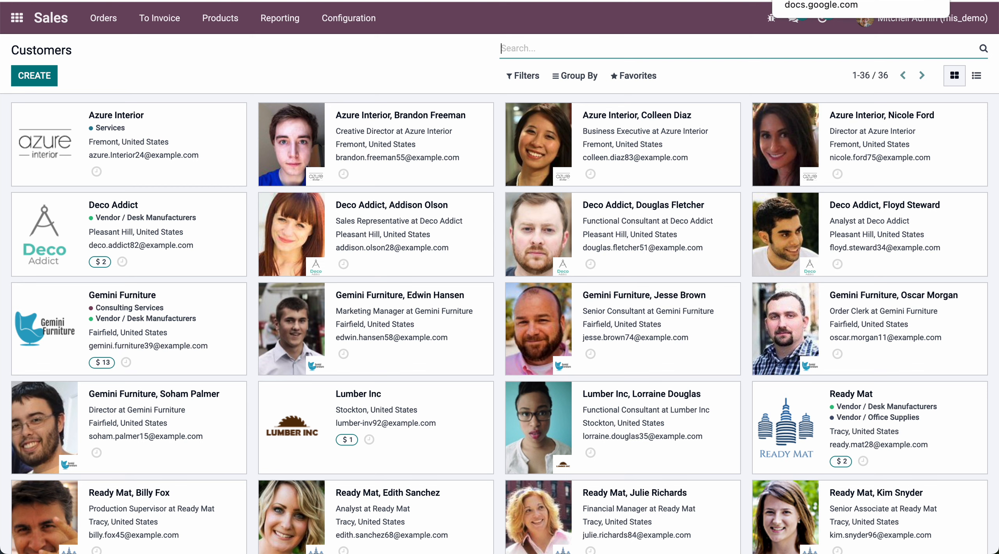
click(820, 1)
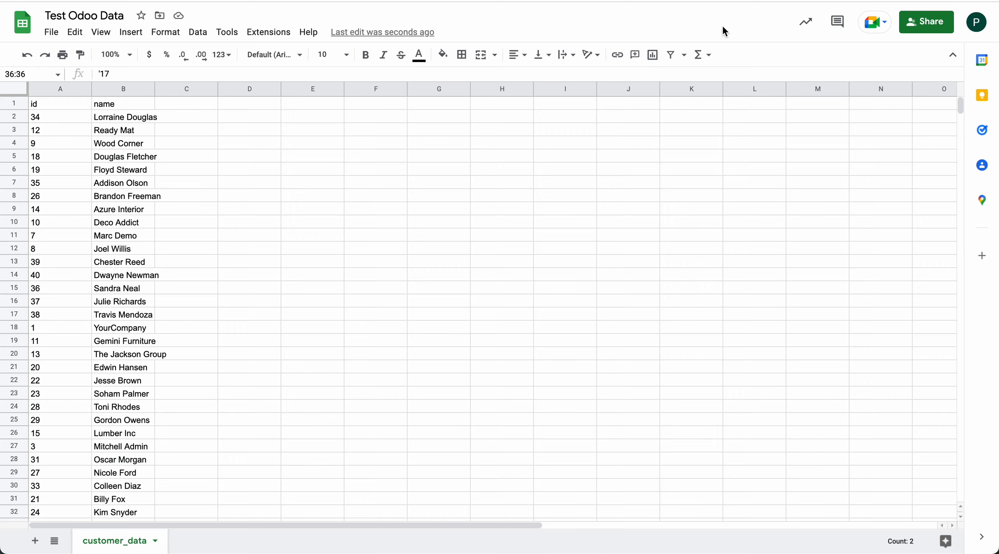
scroll(178, 392, down, 5)
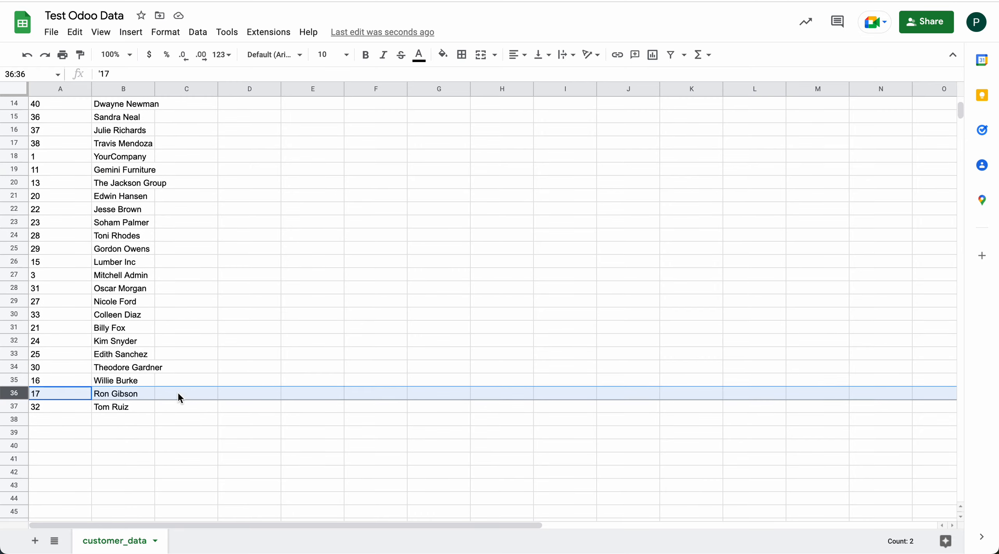
Add a new blank sheet to the Test Odoo Data spreadsheet
scroll(178, 391, up, 5)
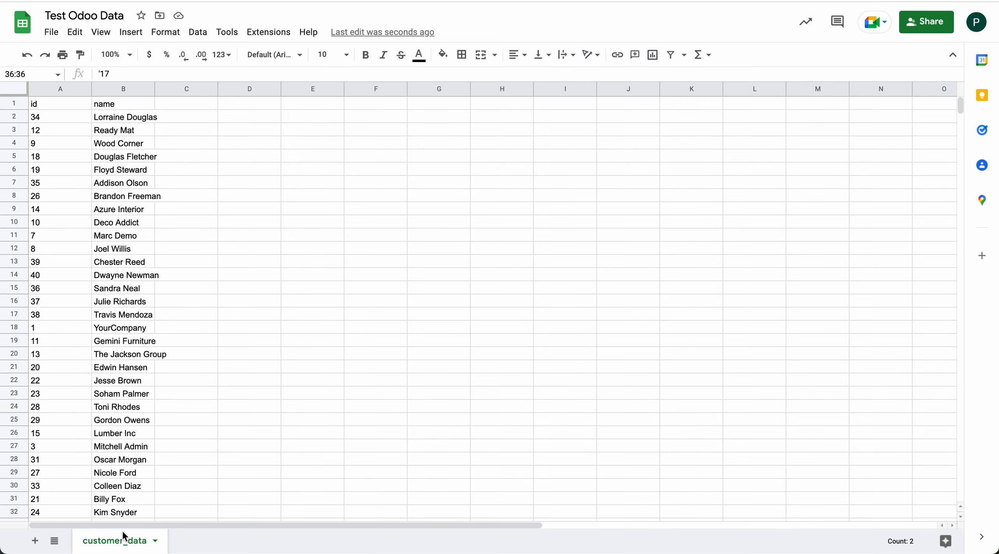
click(34, 542)
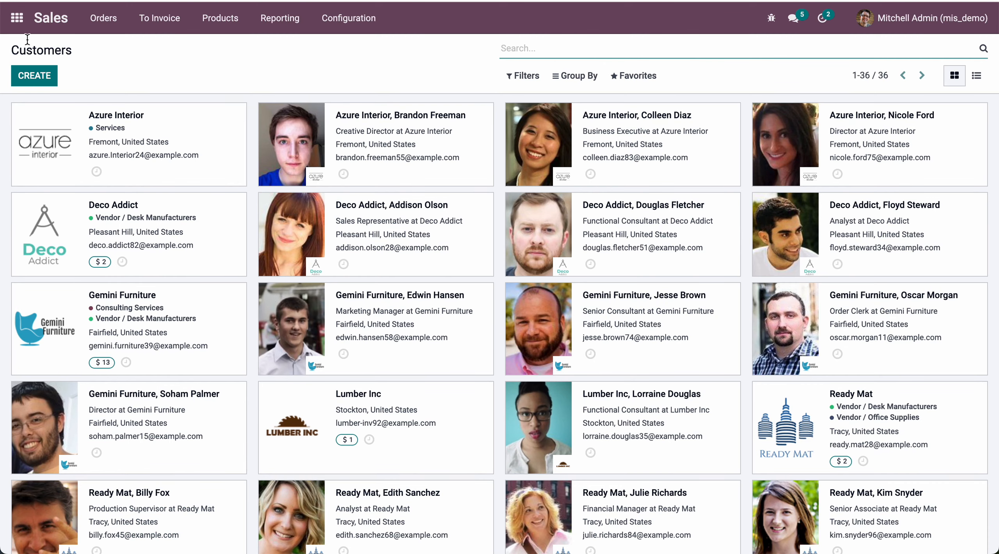
click(17, 18)
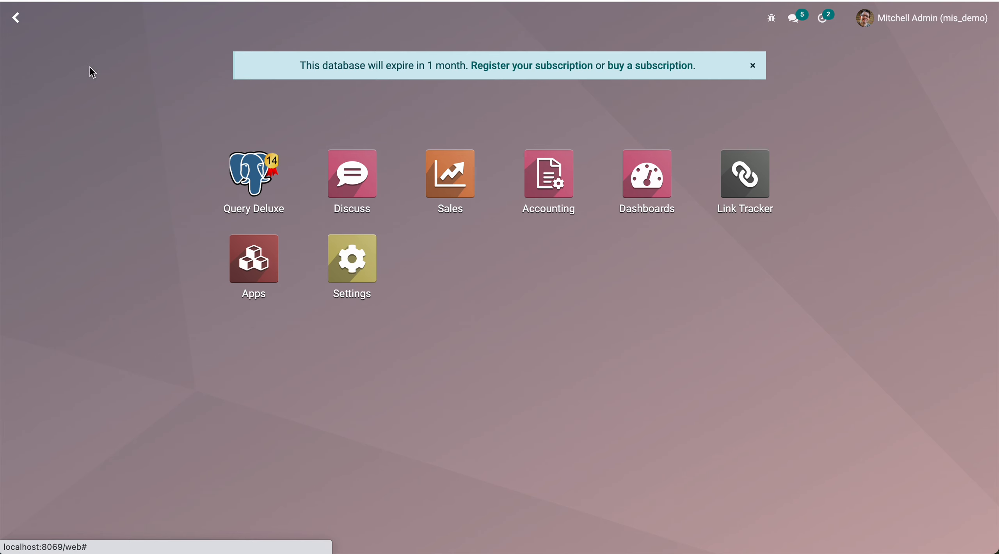
click(245, 178)
click(33, 80)
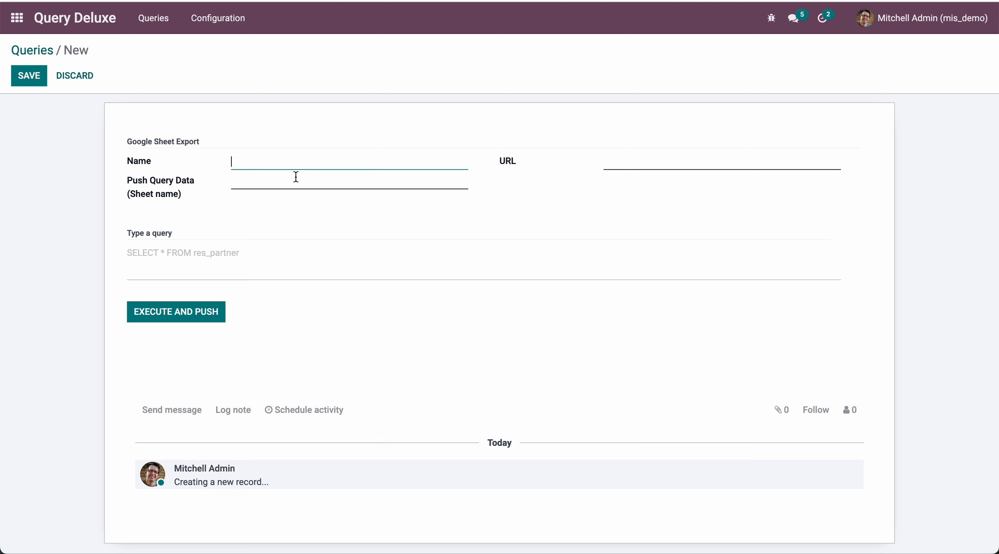
Open the Sales quotations list in Odoo and look up the technical field name of the Creation Date column
click(16, 21)
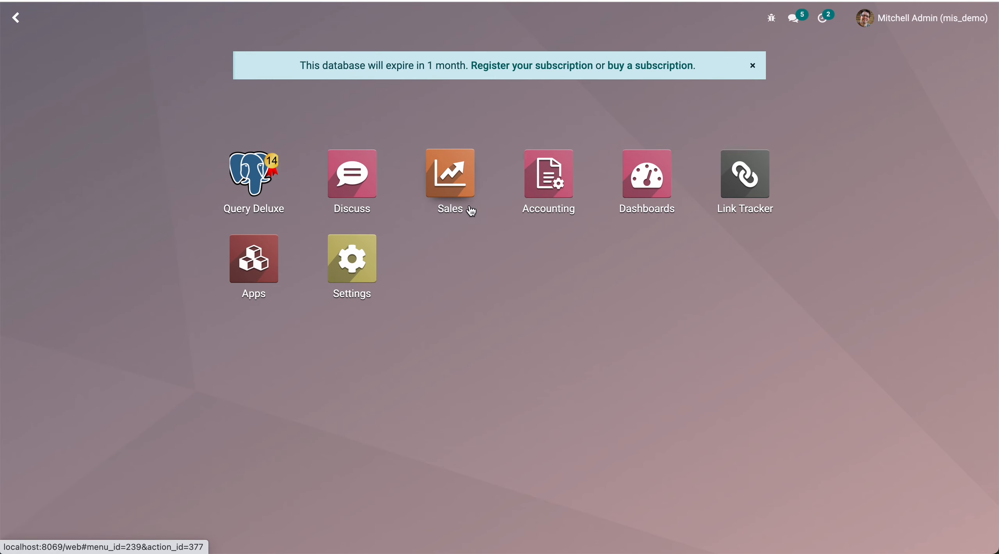
click(451, 191)
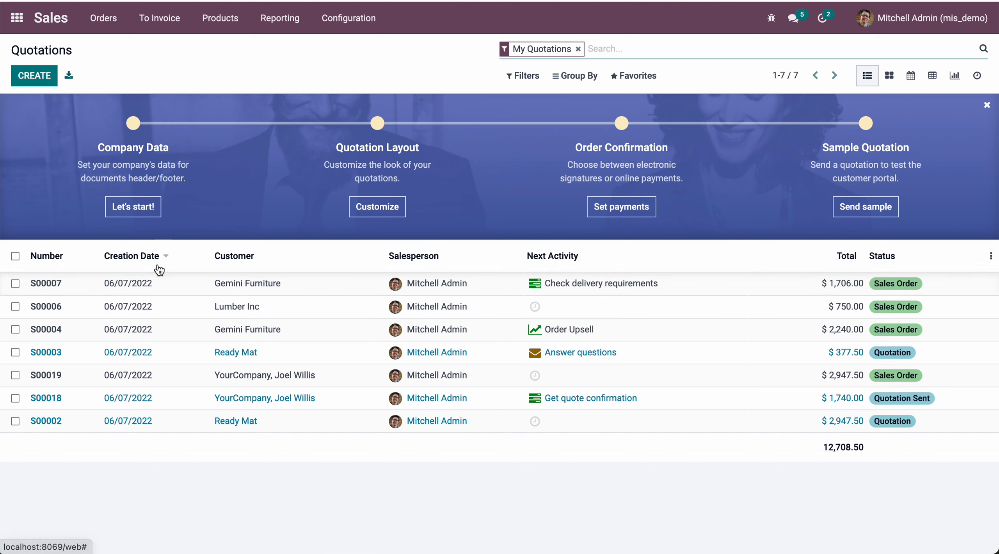
mouse_move(139, 257)
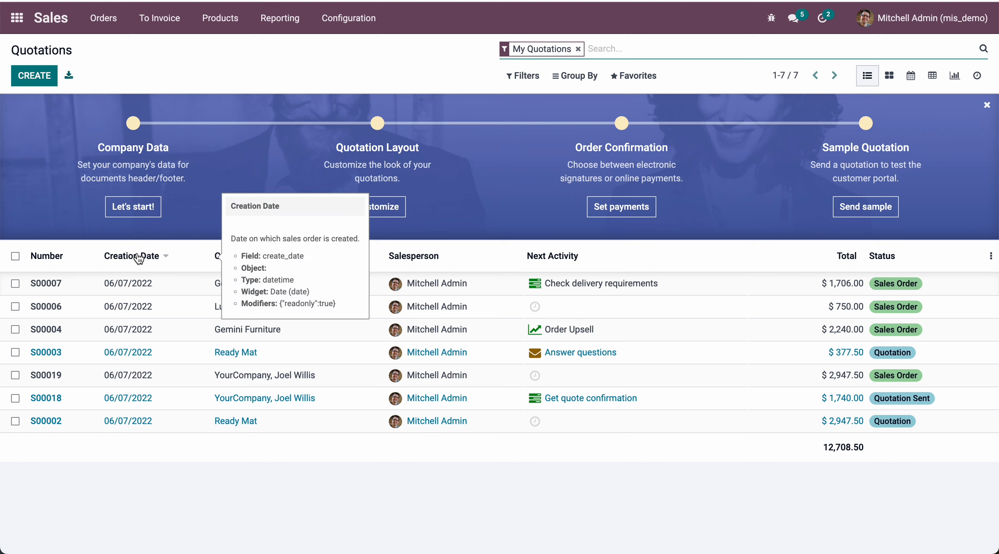
Create a new Query Deluxe record and name it Sales Data
click(17, 18)
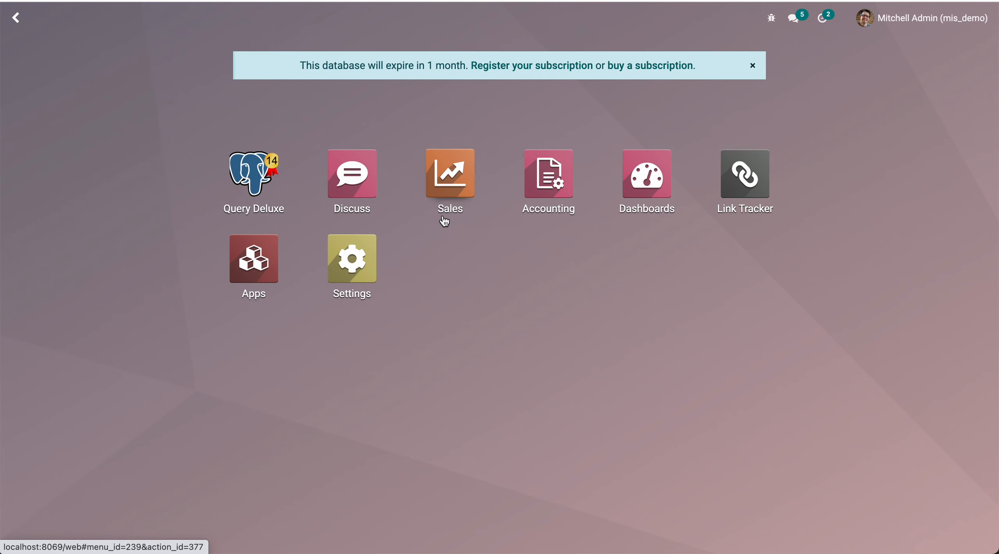
click(253, 176)
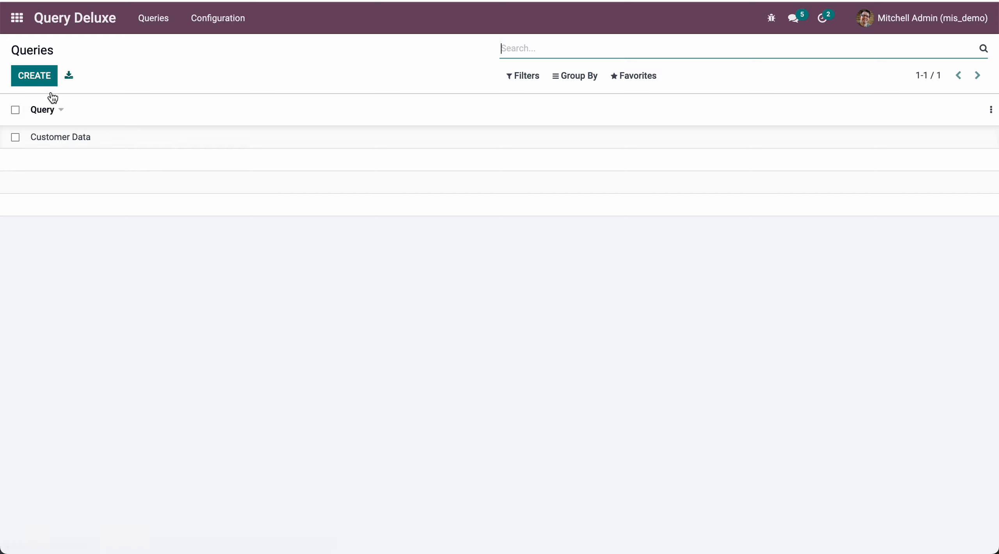
click(34, 76)
text(S)
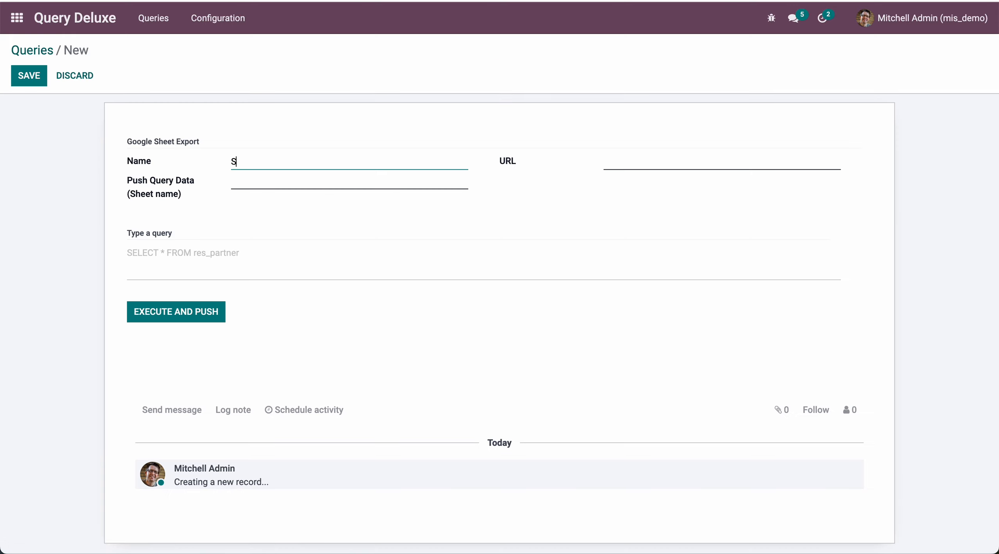
text(ales S)
key(BackSpace)
text(Data)
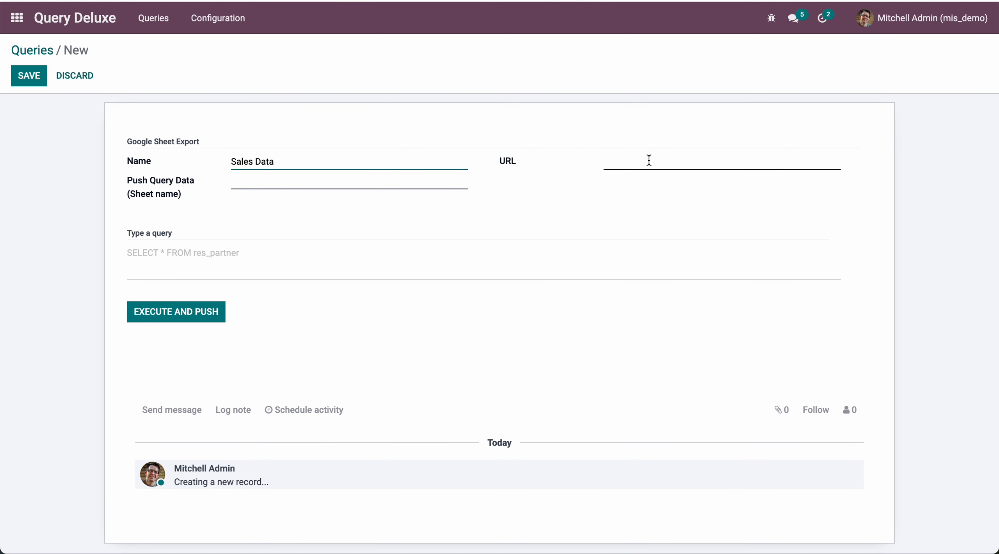
Paste the Google Sheet link as the query's URL and set its push sheet name to Sheet2
click(649, 160)
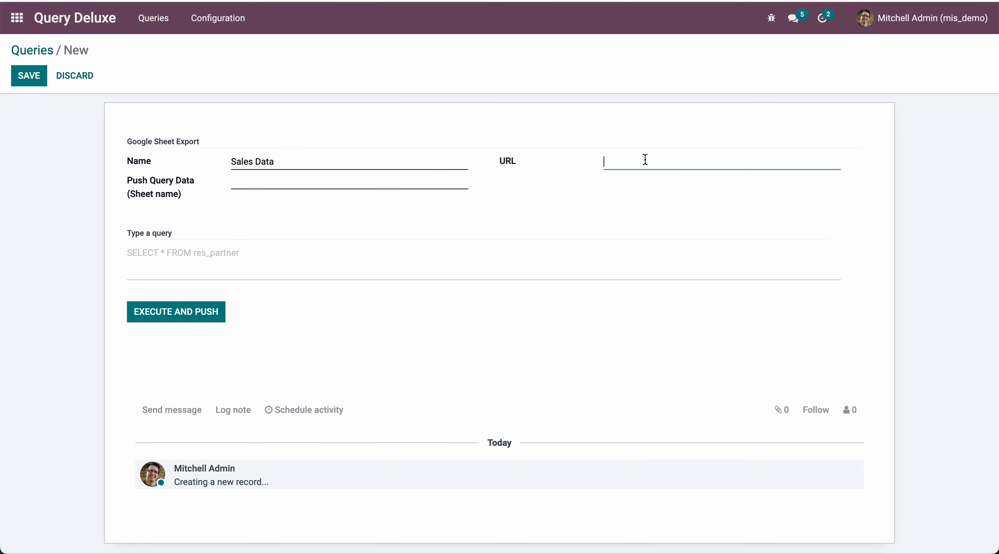
key(ctrl+v)
click(298, 184)
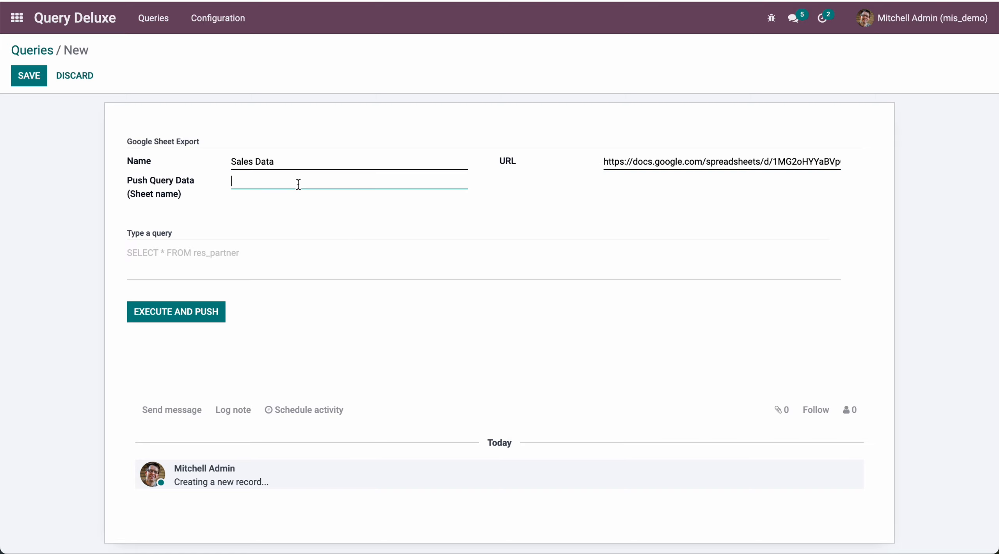
text(Sheet2)
Enter the SQL query "select name,create_date from sale_order;" in the Sales Data record
click(182, 251)
text(select )
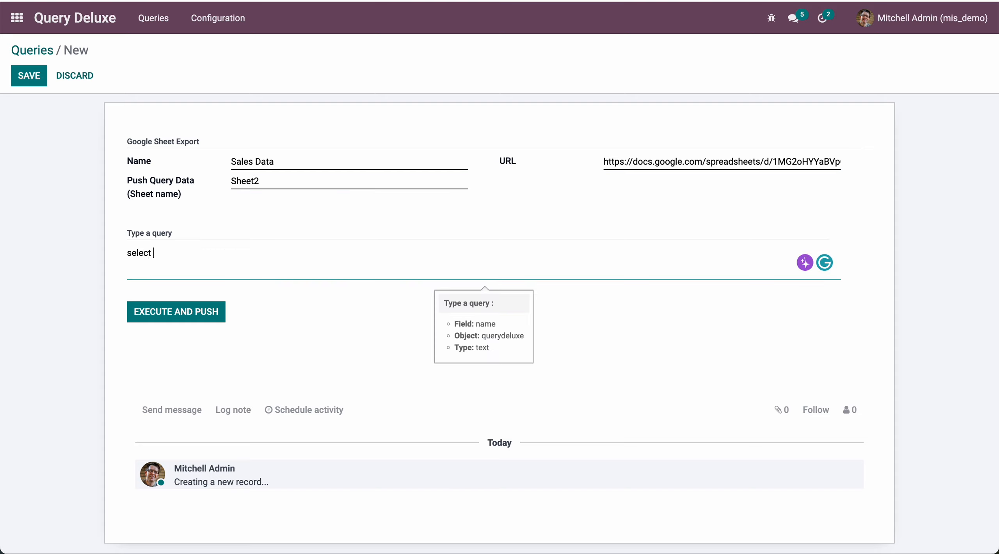
text(name,create_date from re)
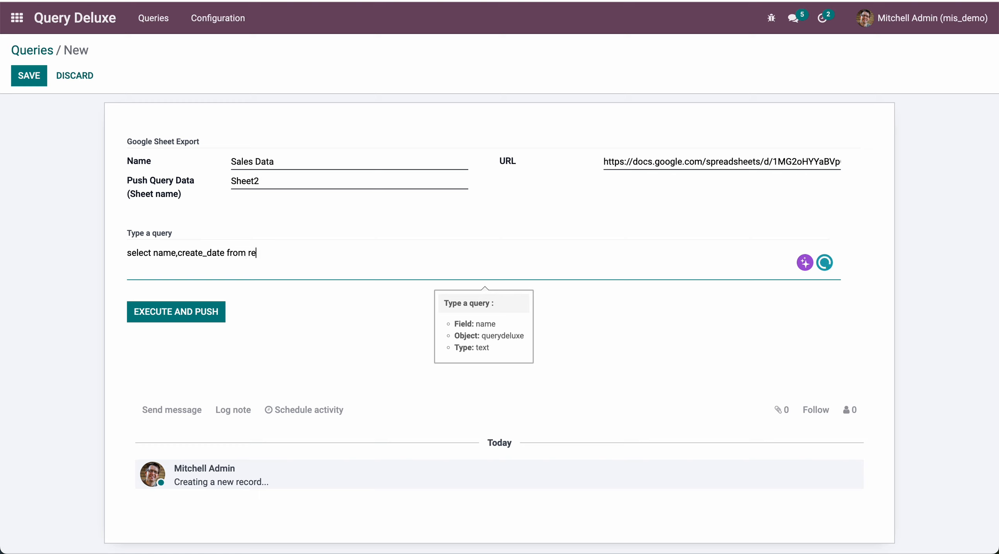
key(BackSpace)
key(BackSpace)
text(sale_order;)
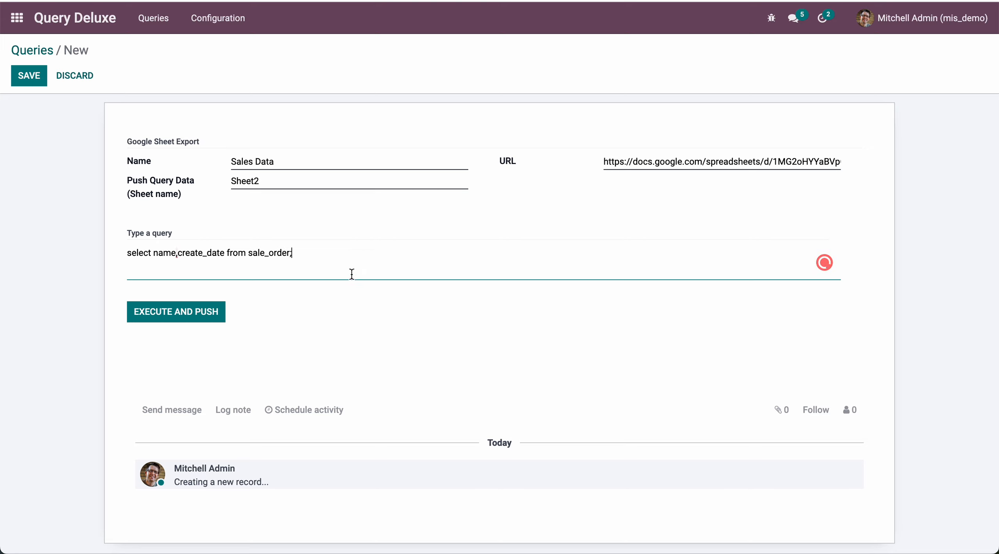
Execute and push the query, and check the exported name and create_date rows in Sheet2 of the Google spreadsheet
click(196, 316)
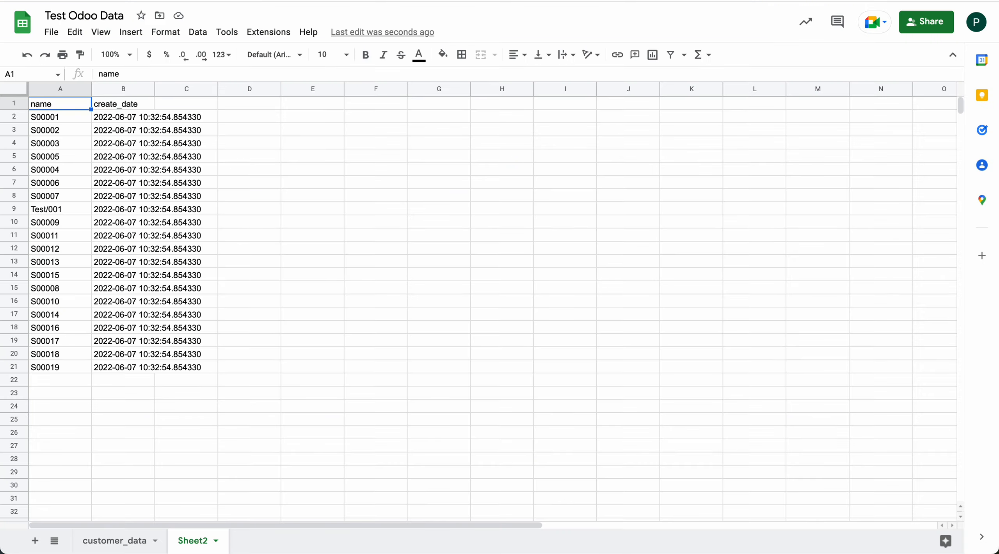
click(300, 264)
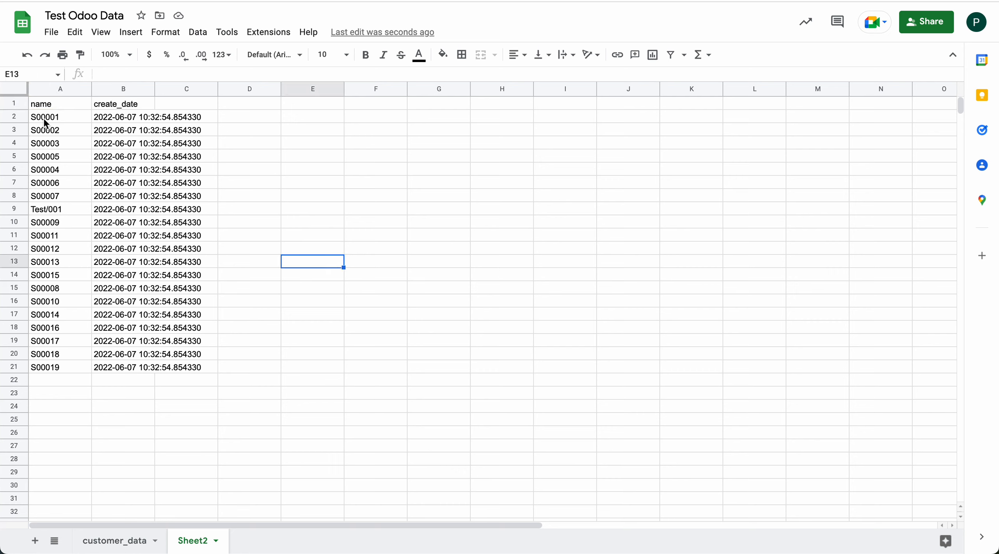
drag(41, 117, 164, 367)
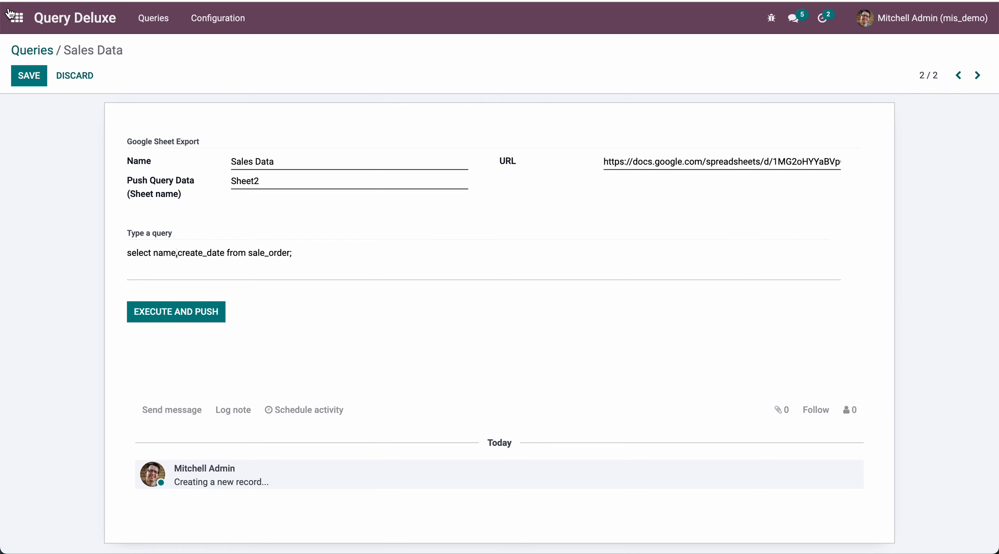
Open the first order in Odoo's Sales quotations list and inspect the technical details of its Total field
click(17, 19)
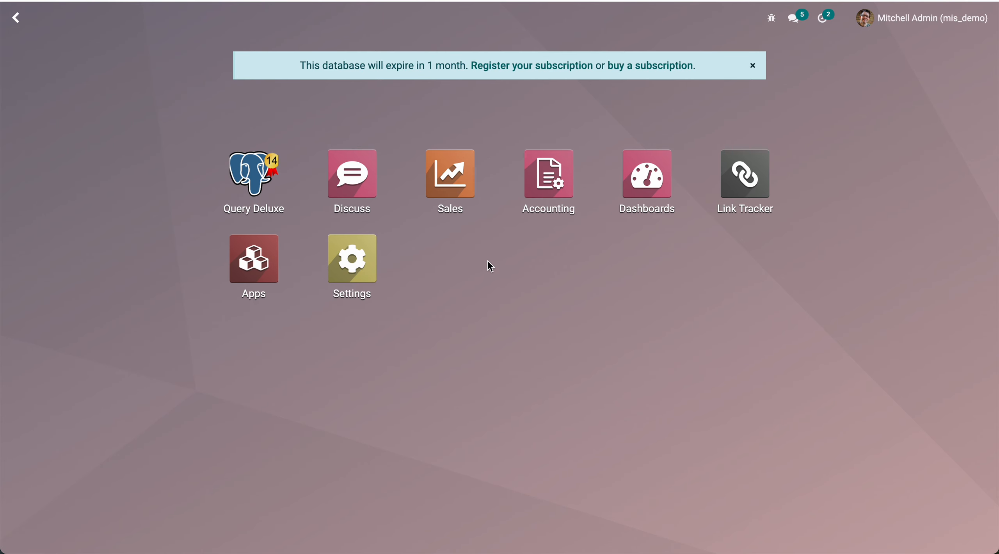
click(451, 181)
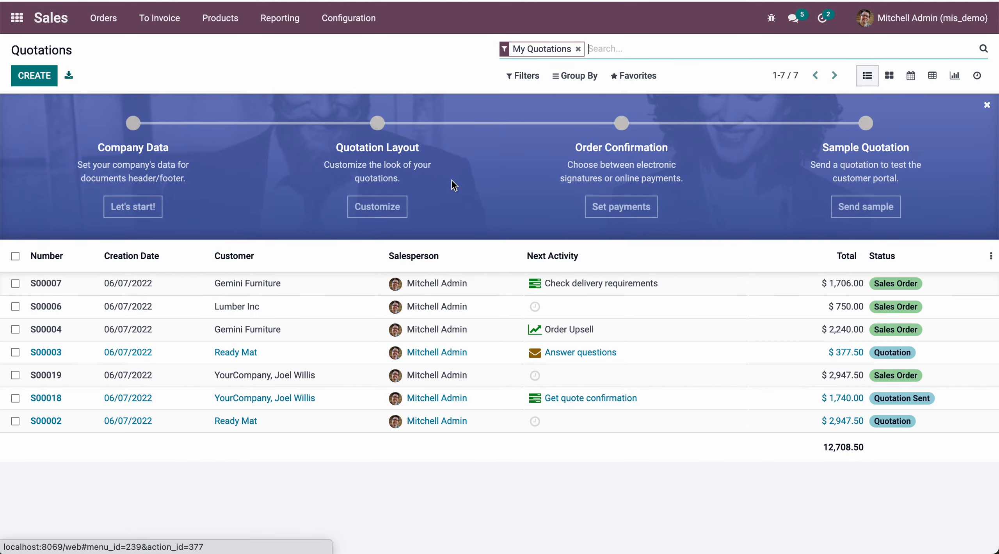
click(450, 287)
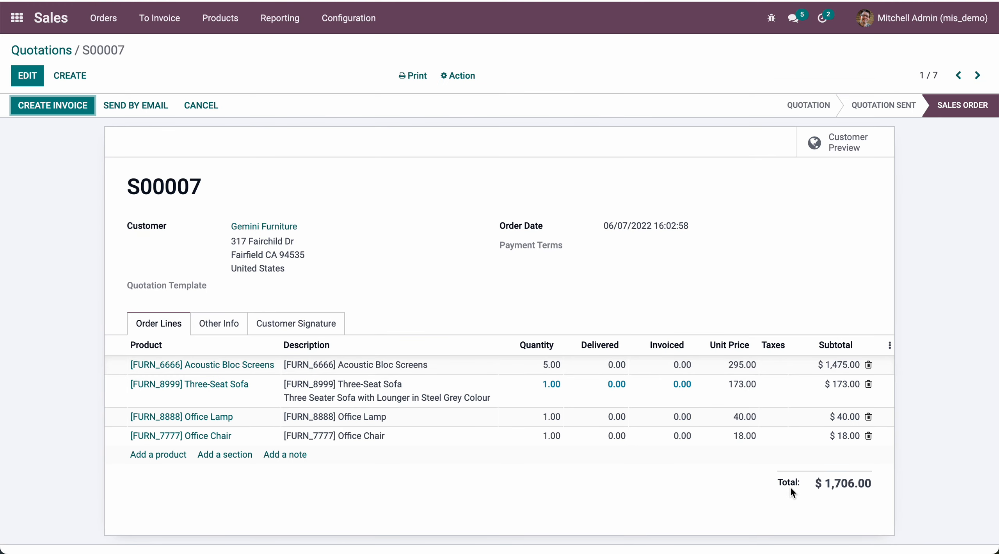
mouse_move(790, 486)
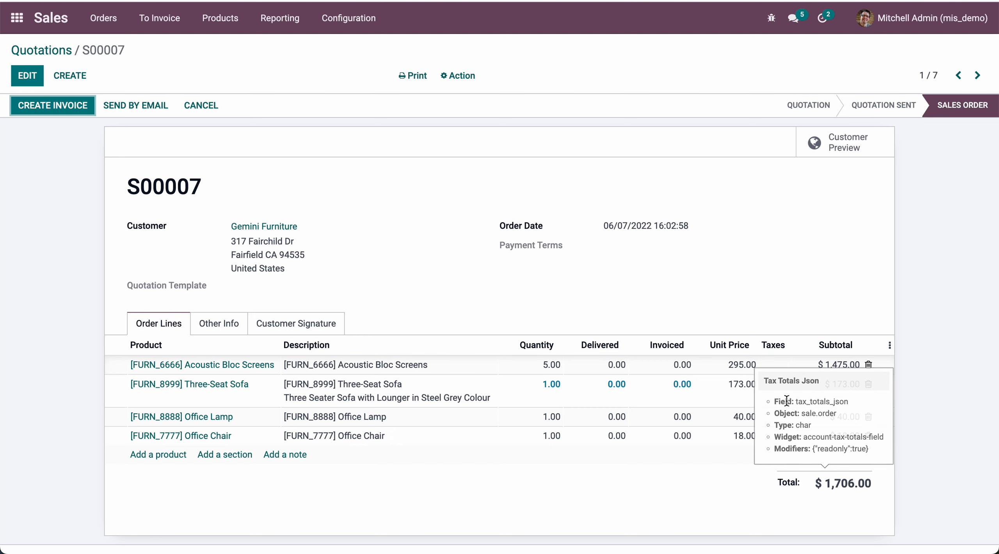
View the Sales Order model's fields, search them for "total", and copy the field name amount_total from its record
click(771, 18)
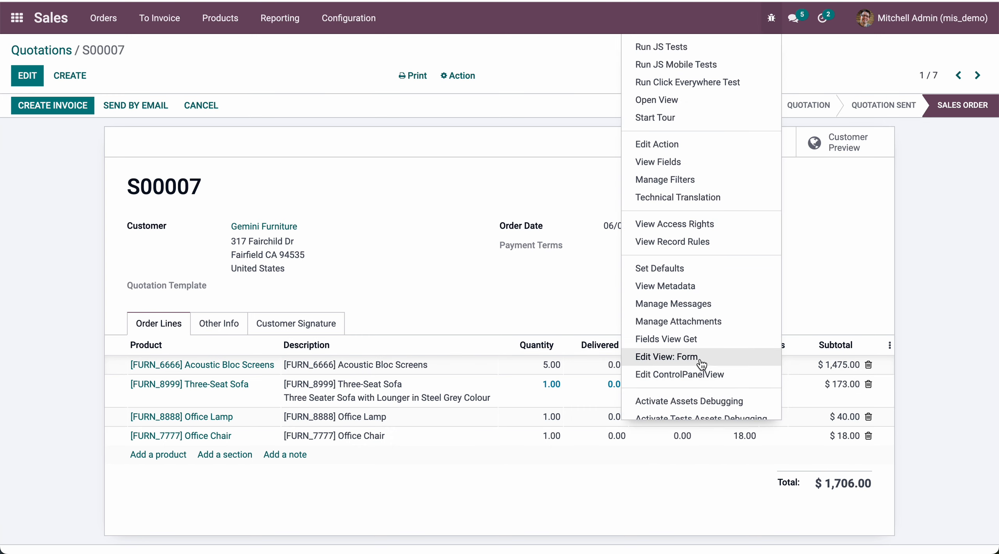
click(658, 162)
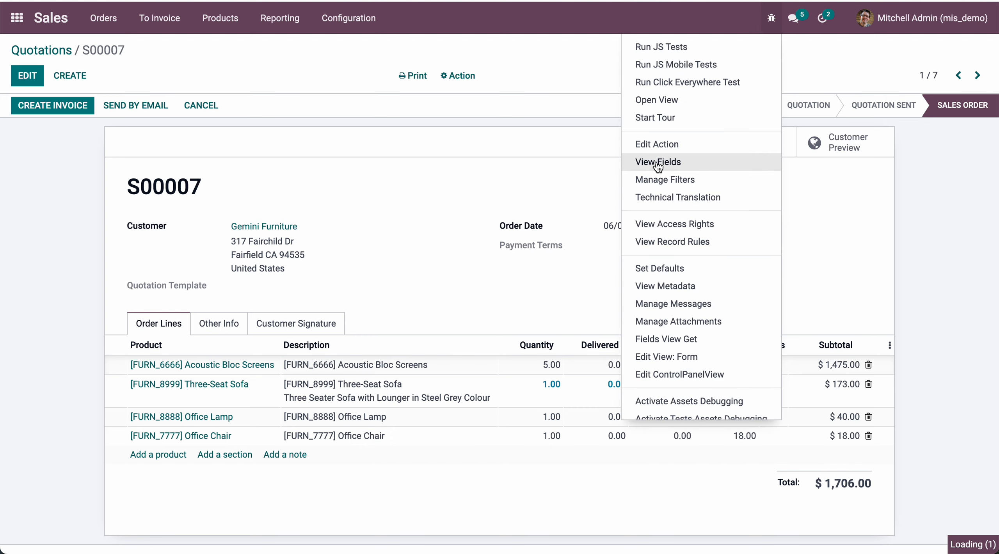
text(total)
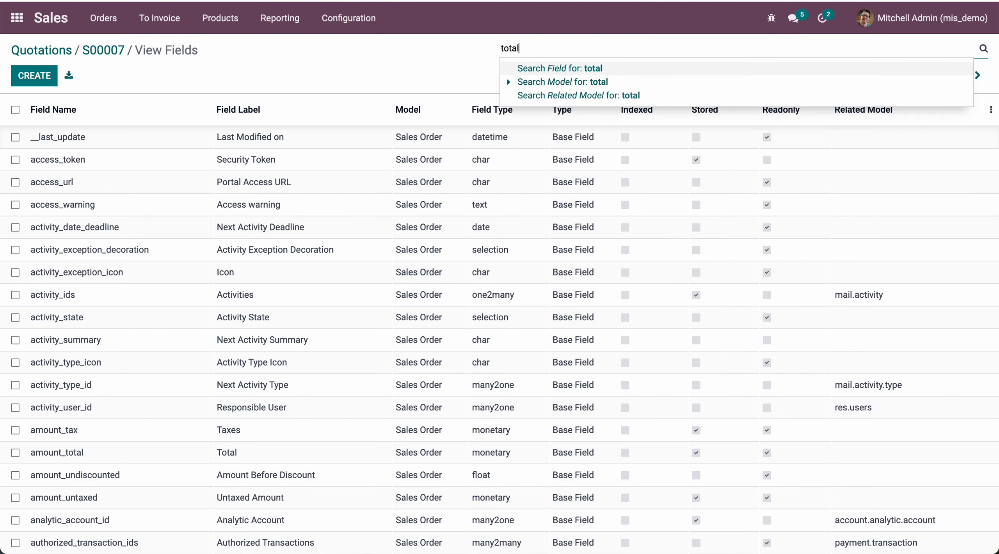
key(Return)
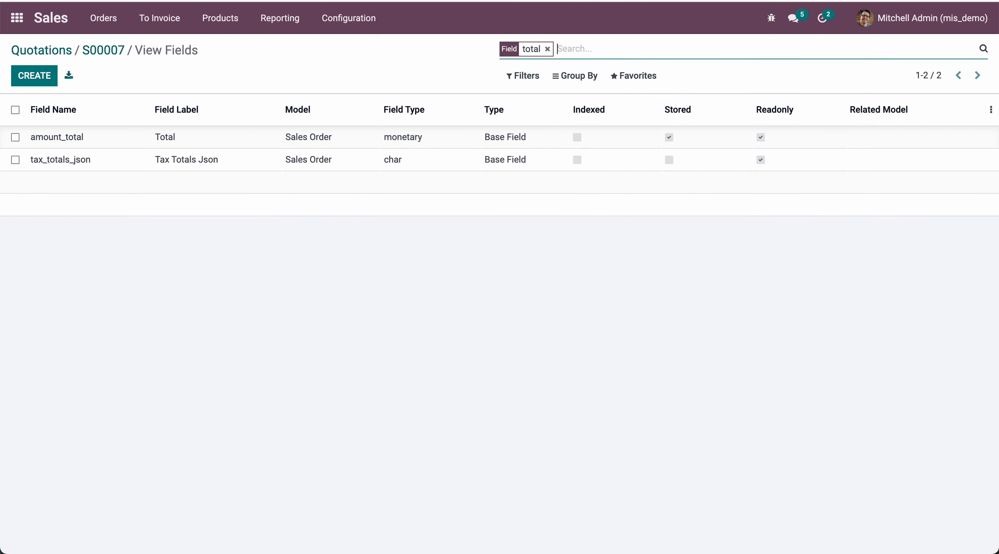
click(84, 143)
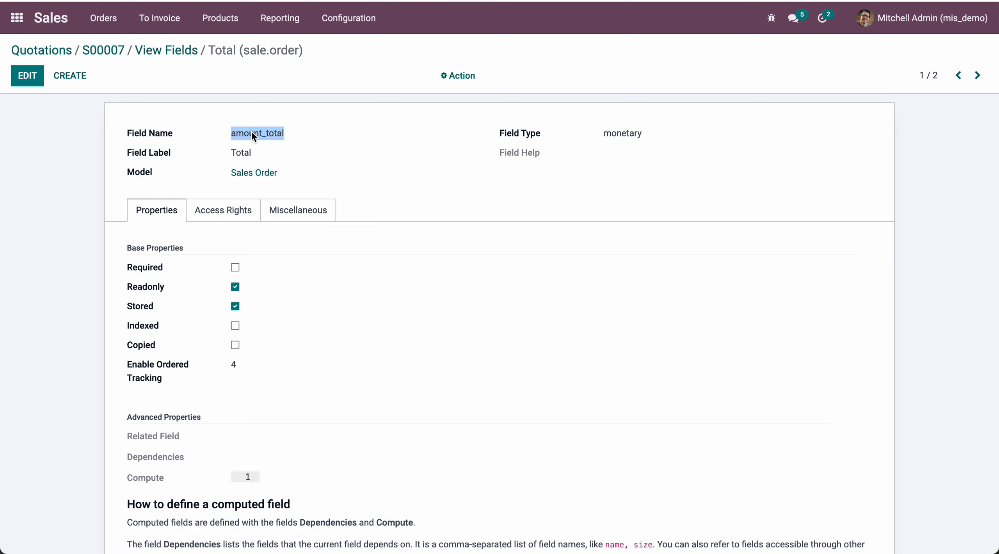
Edit the Sales Data query to also select amount_total after create_date, and execute and push it to the sheet
click(17, 18)
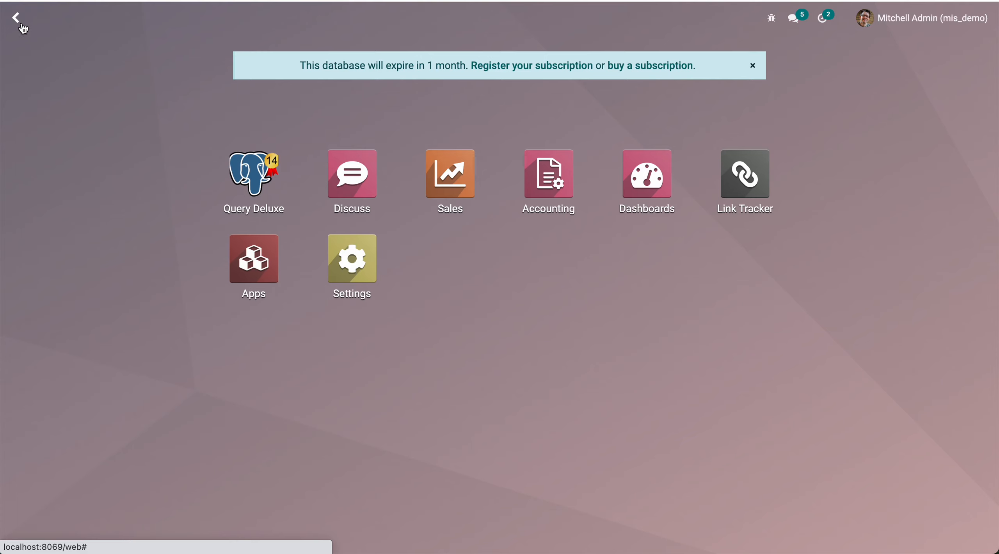
click(258, 191)
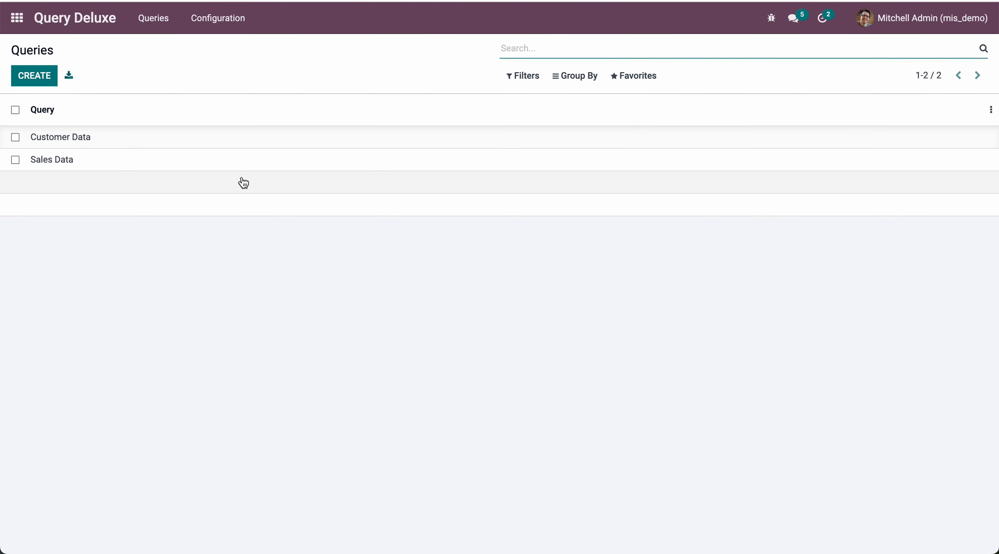
click(121, 164)
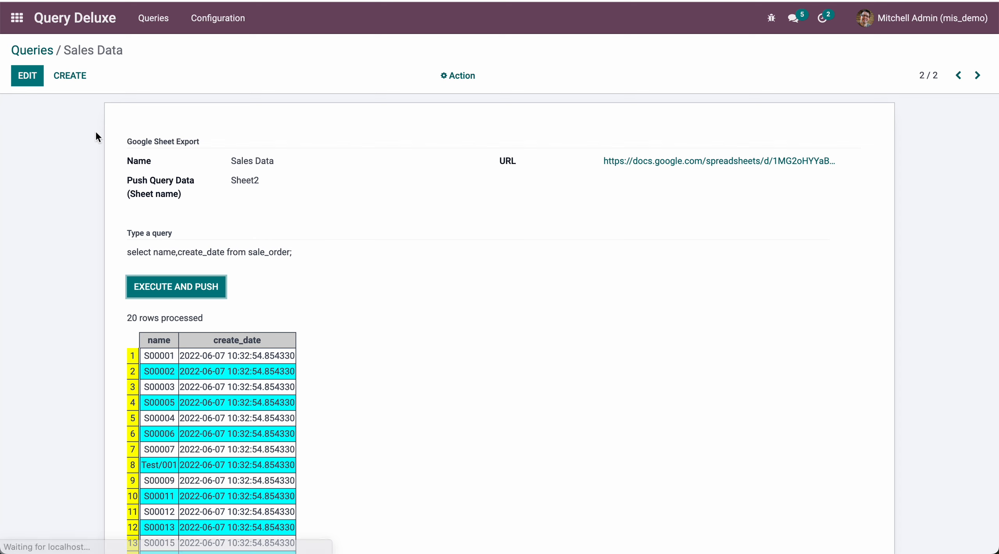
click(26, 76)
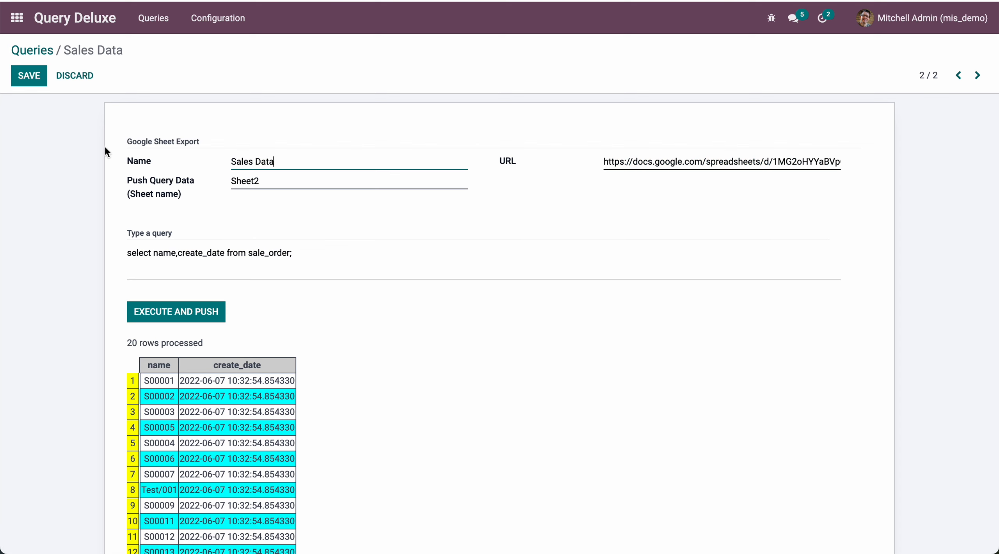
click(226, 253)
text(,)
text(amount_total)
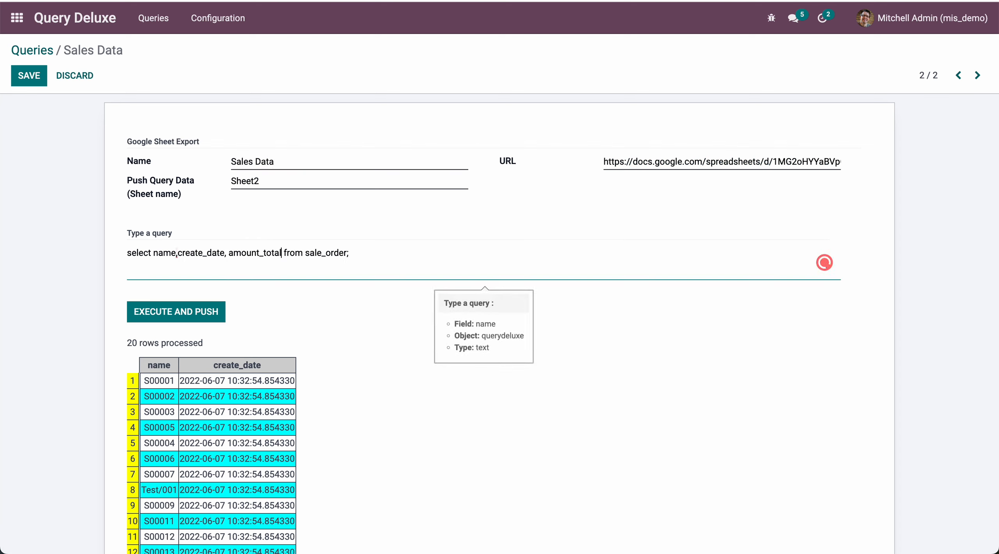
click(229, 254)
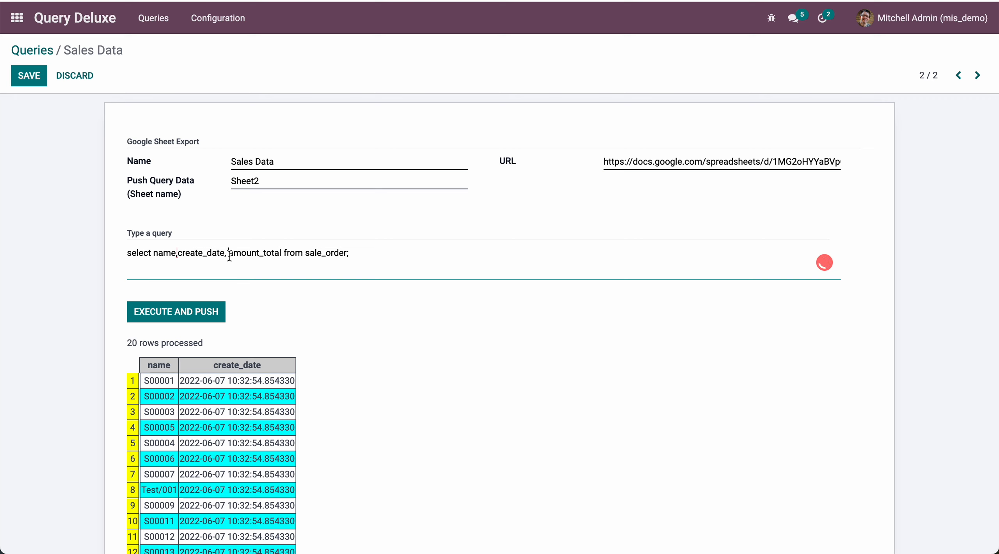
key(BackSpace)
click(184, 309)
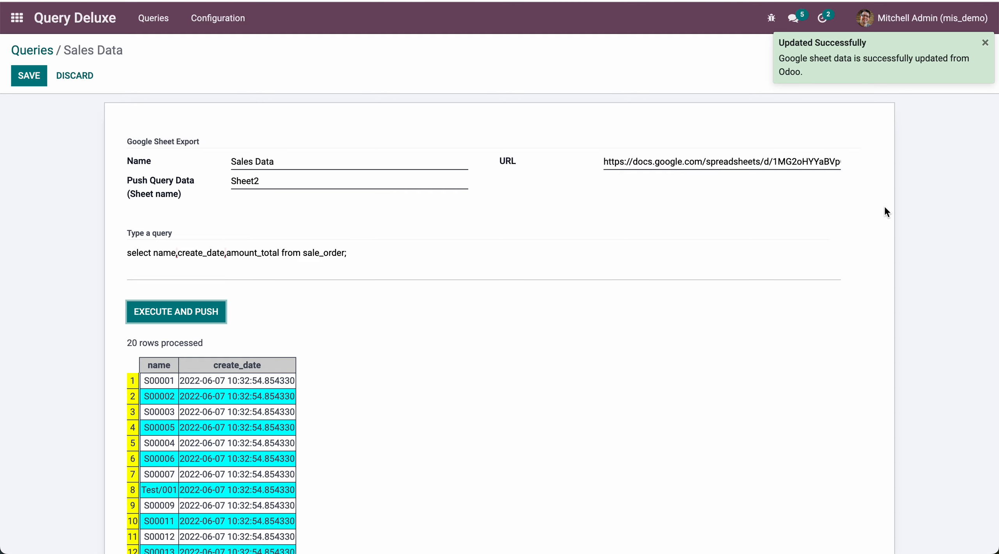
Switch to the Google spreadsheet, check the name, create_date and amount_total data in Sheet2, and compare it with the customer_data sheet
click(823, 0)
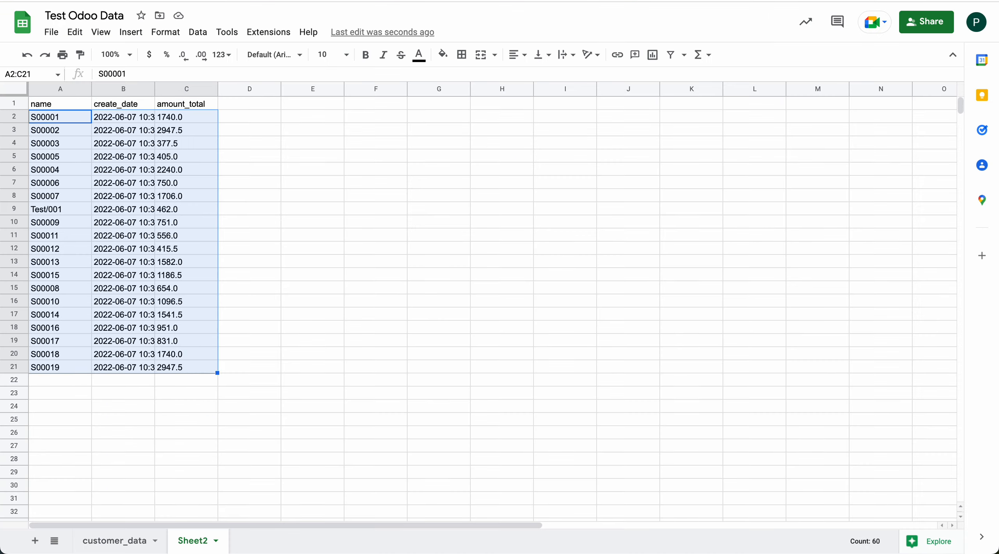
click(298, 252)
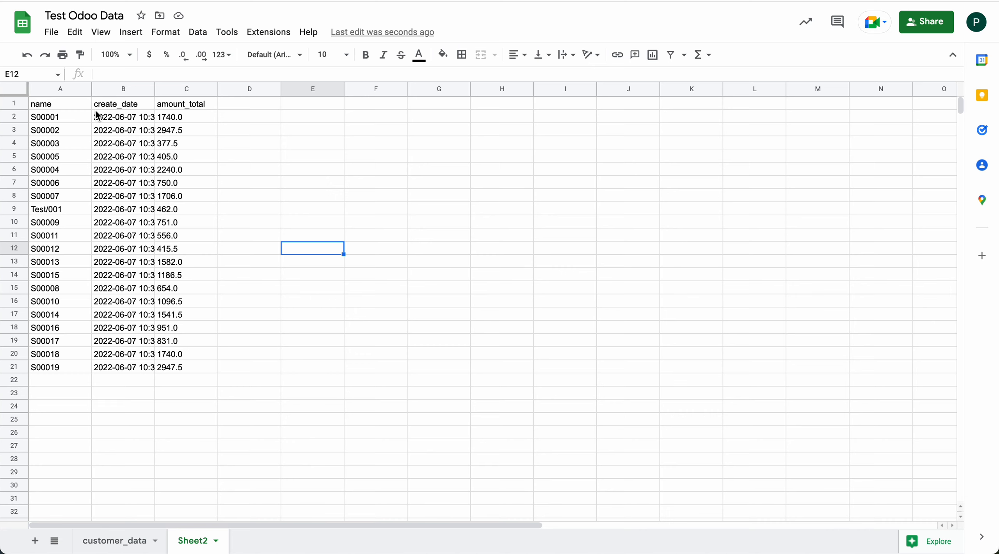
drag(78, 105, 187, 380)
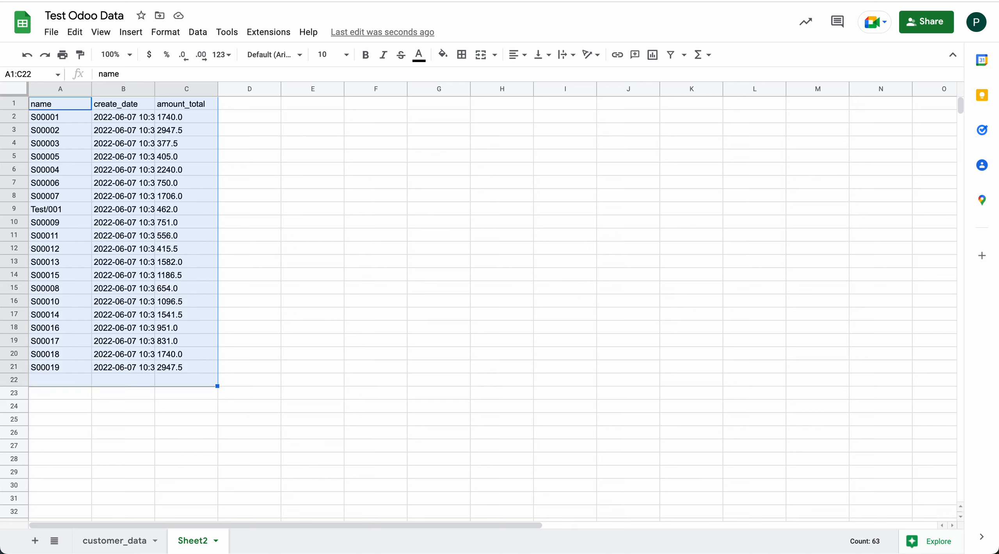
click(136, 119)
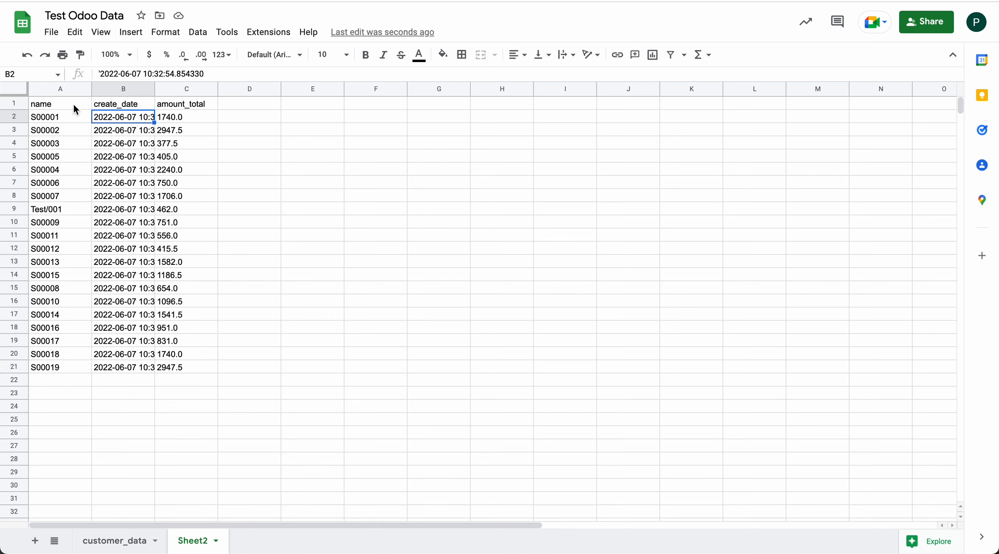
click(74, 107)
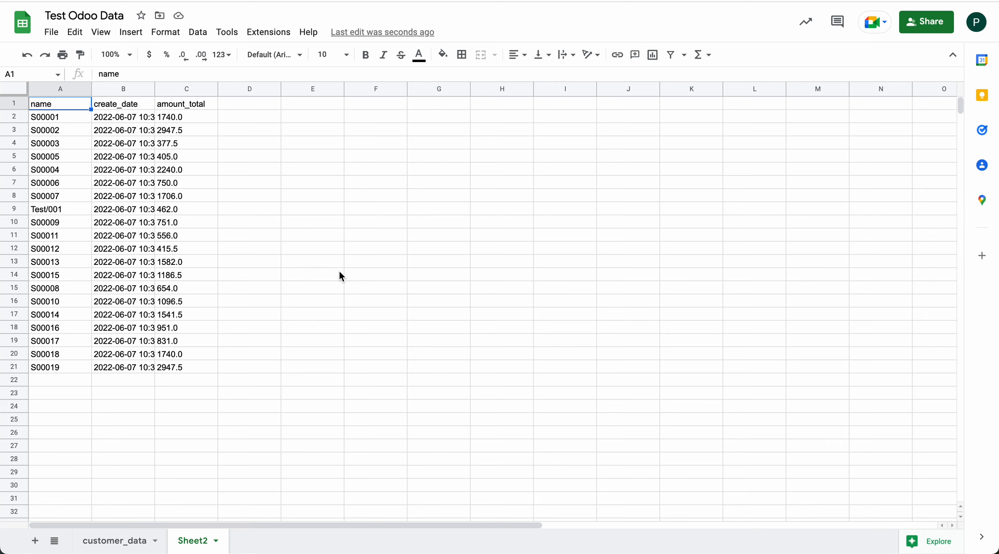
click(127, 542)
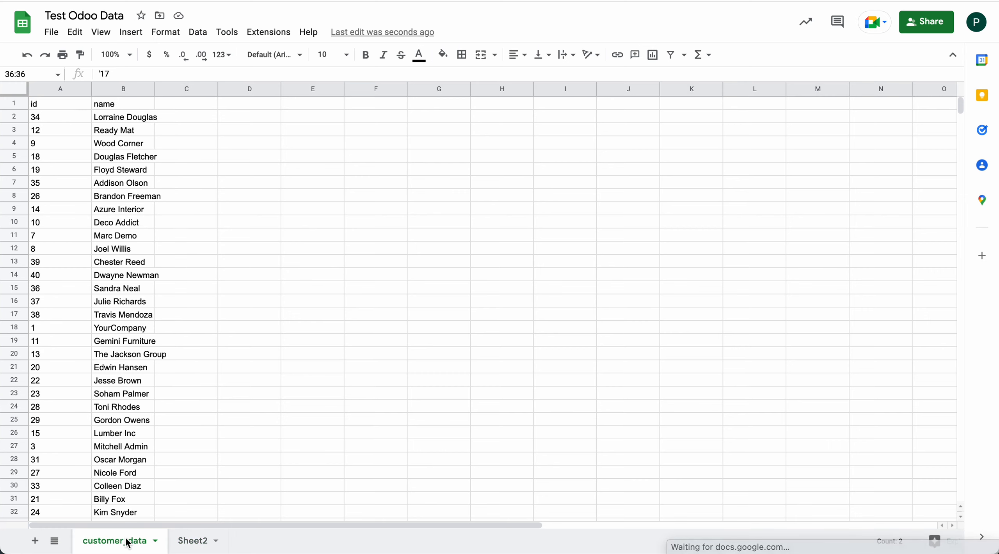
click(191, 541)
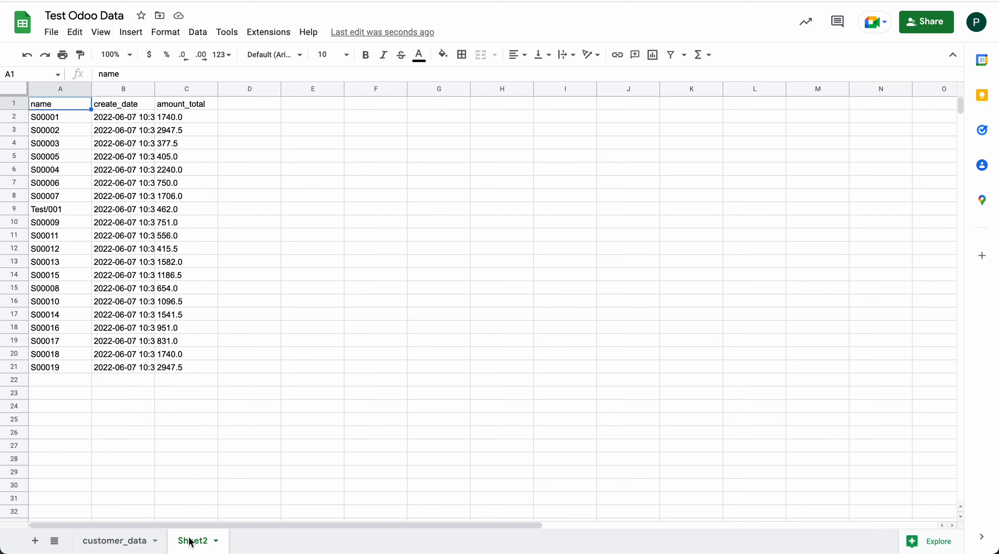